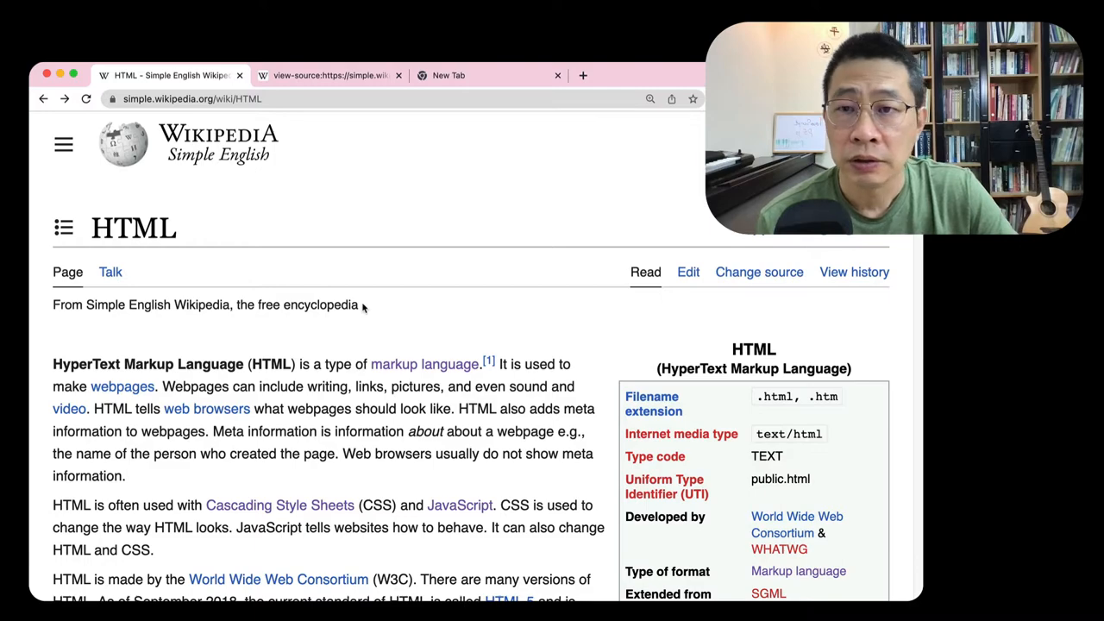
scroll(362, 306, "down", 3)
scroll(362, 307, "down", 3)
scroll(362, 307, "down", 3)
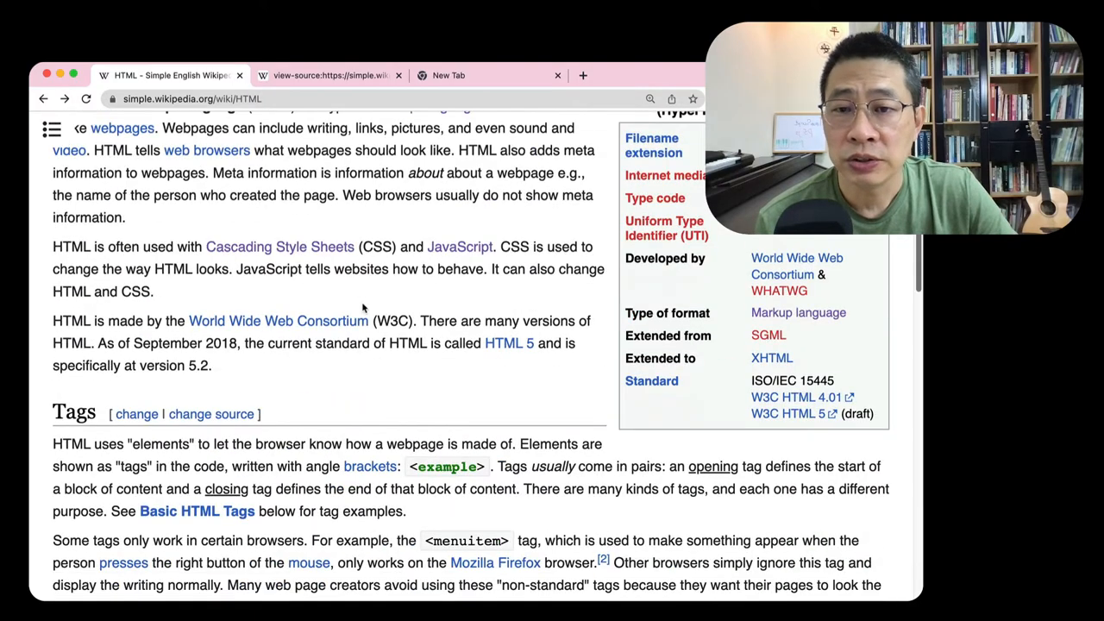
scroll(363, 306, "down", 2)
scroll(362, 306, "down", 2)
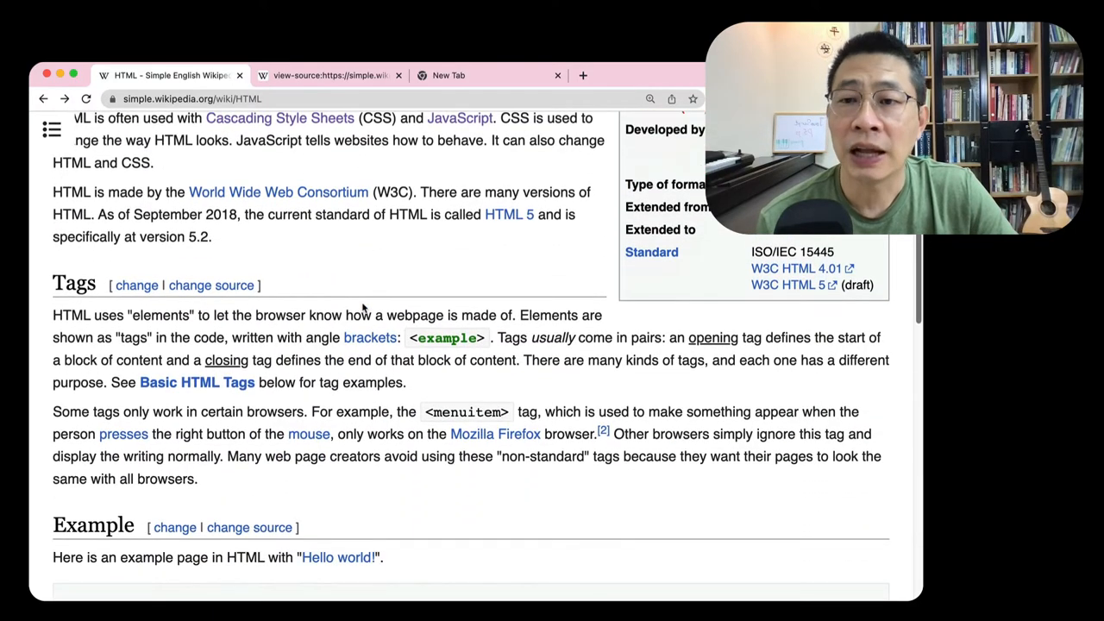
scroll(362, 306, "down", 2)
scroll(362, 306, "down", 2)
scroll(363, 307, "down", 4)
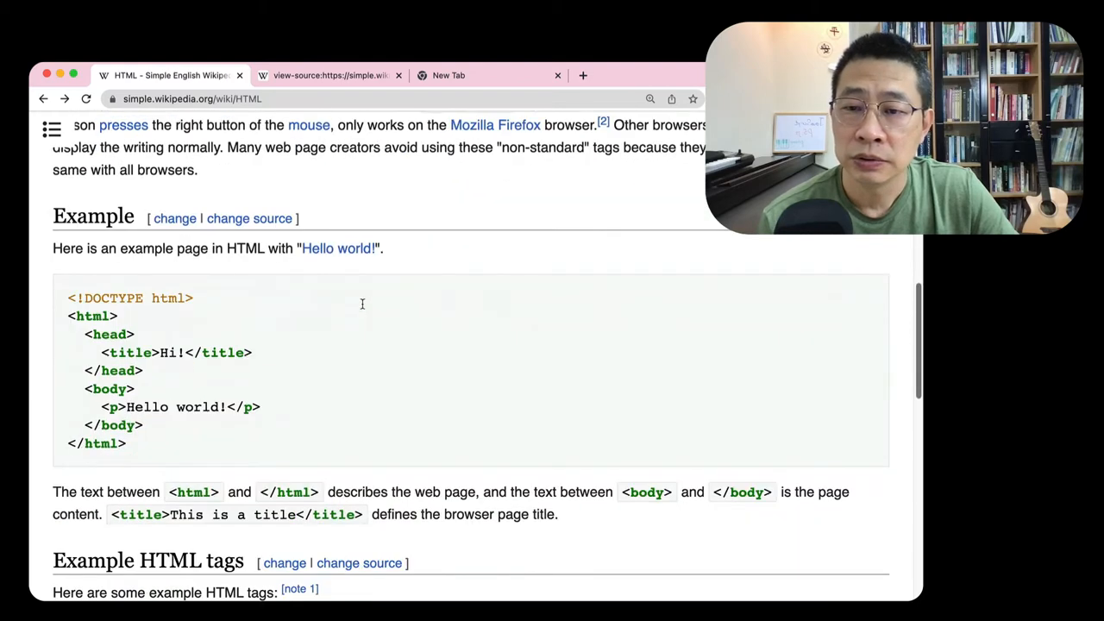
scroll(362, 306, "down", 4)
scroll(362, 306, "down", 2)
scroll(363, 306, "down", 2)
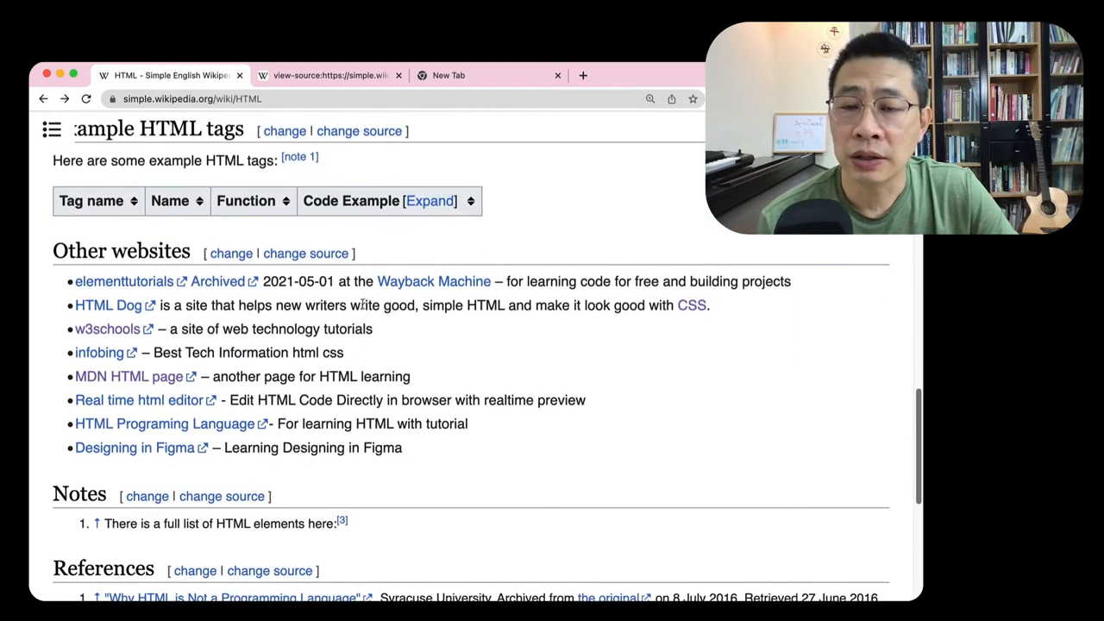
scroll(362, 306, "down", 3)
scroll(363, 306, "down", 3)
scroll(363, 306, "up", 5)
scroll(362, 306, "up", 5)
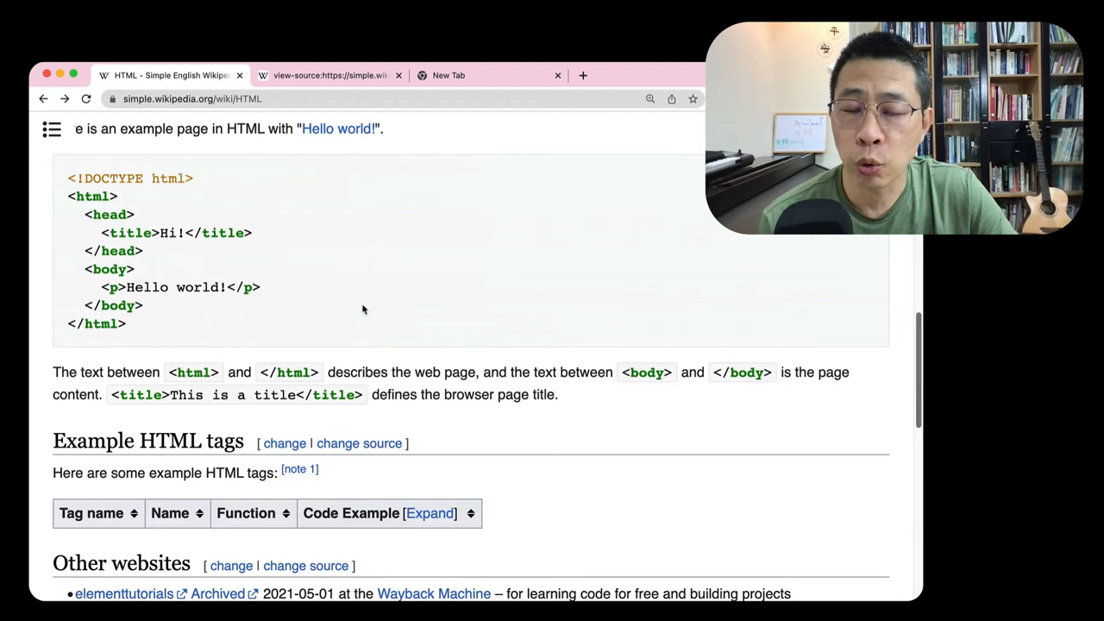
scroll(363, 307, "up", 3)
scroll(362, 306, "up", 5)
scroll(362, 306, "up", 4)
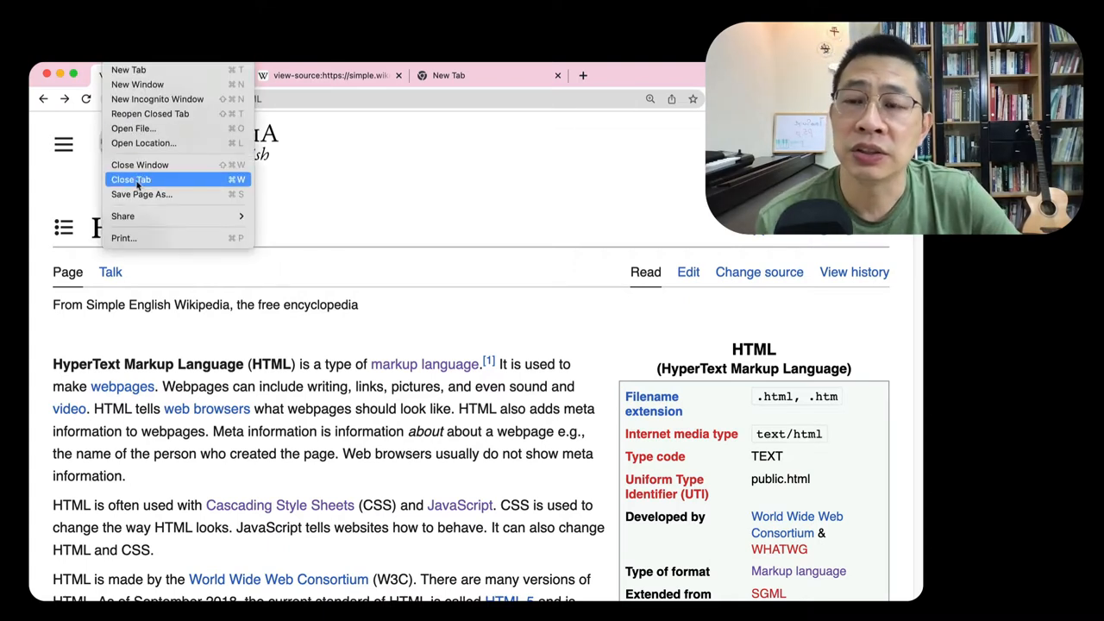
Save the HTML Wikipedia article to Downloads as 'Webpage, Complete' with the suggested file name.
left_click(138, 195)
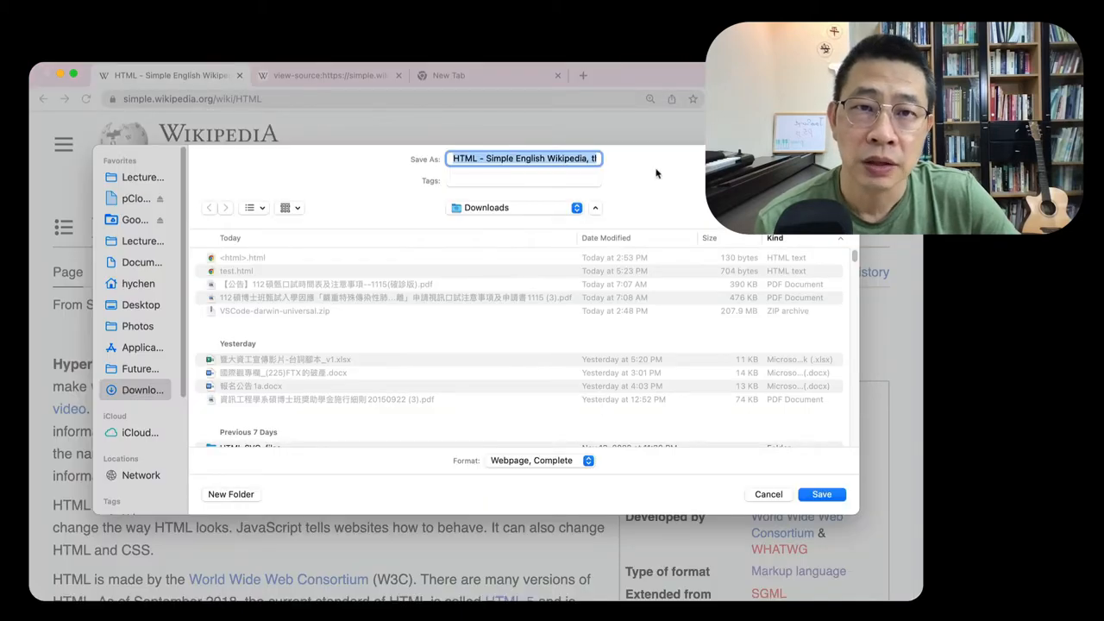
left_click(561, 158)
left_click_drag(544, 158, 451, 157)
left_click_drag(617, 151, 619, 158)
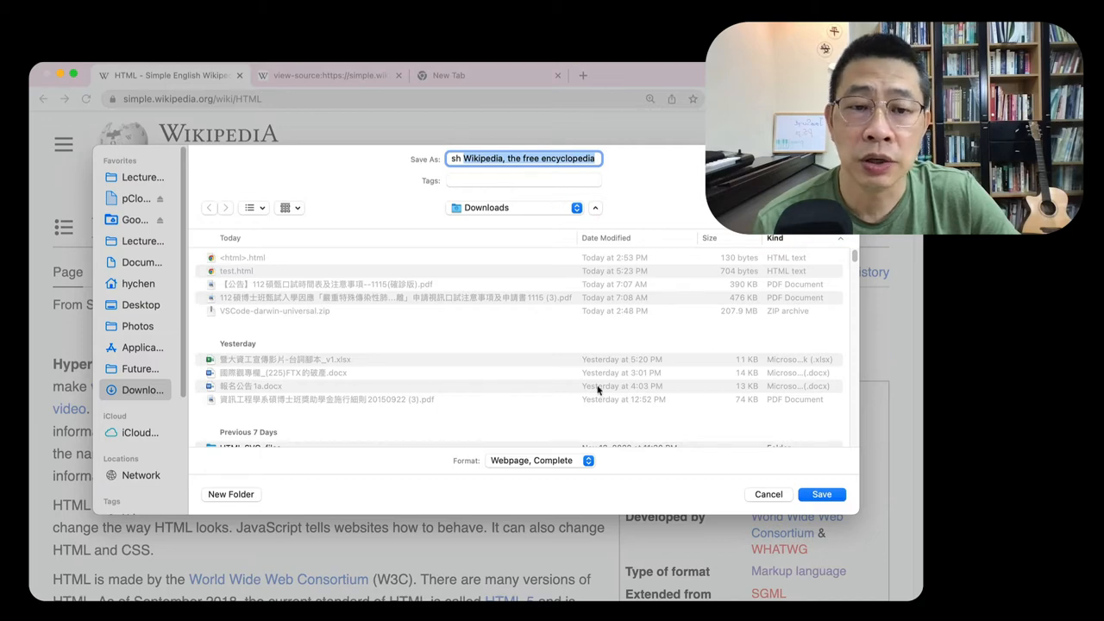
left_click(822, 494)
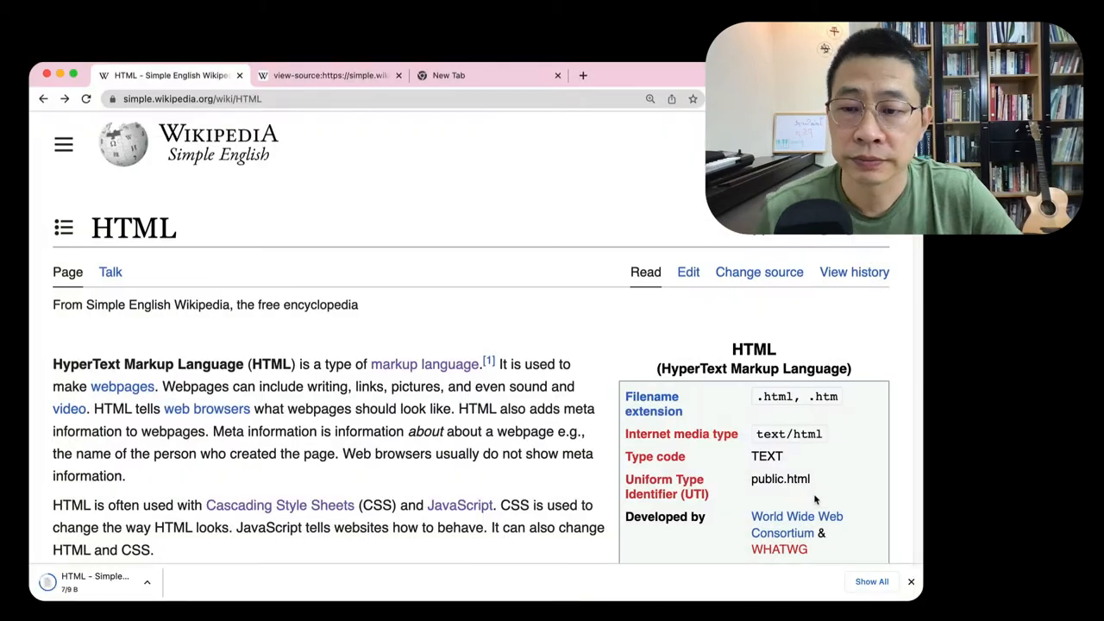
Switch to Finder's Downloads and select the saved .html page file for opening with another app.
key("super+Tab")
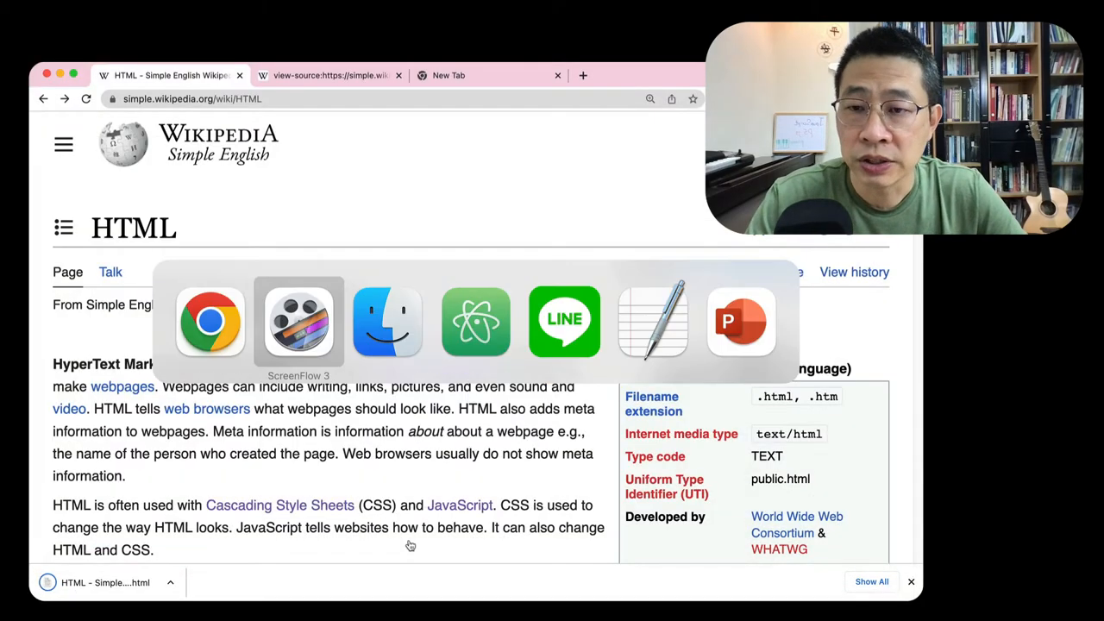
key("Tab")
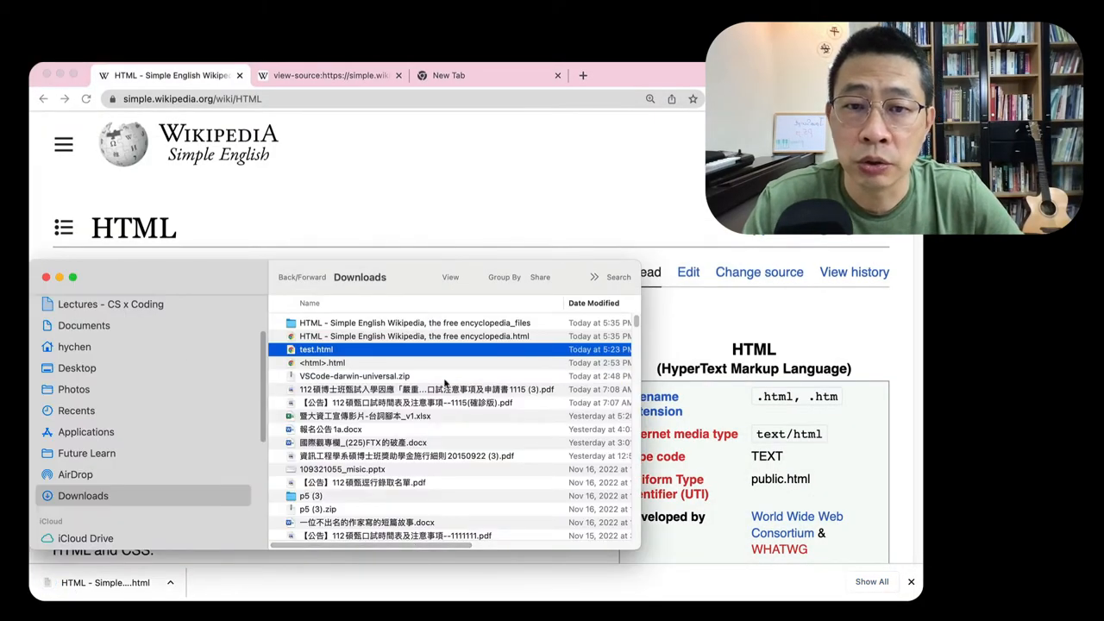
left_click(415, 324)
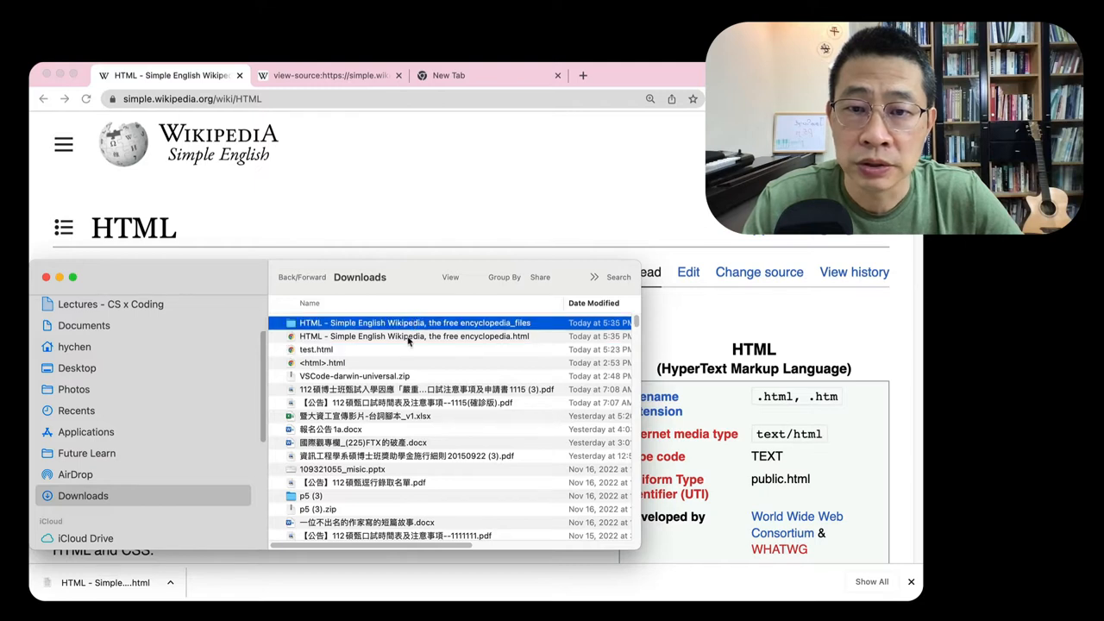
left_click(408, 337)
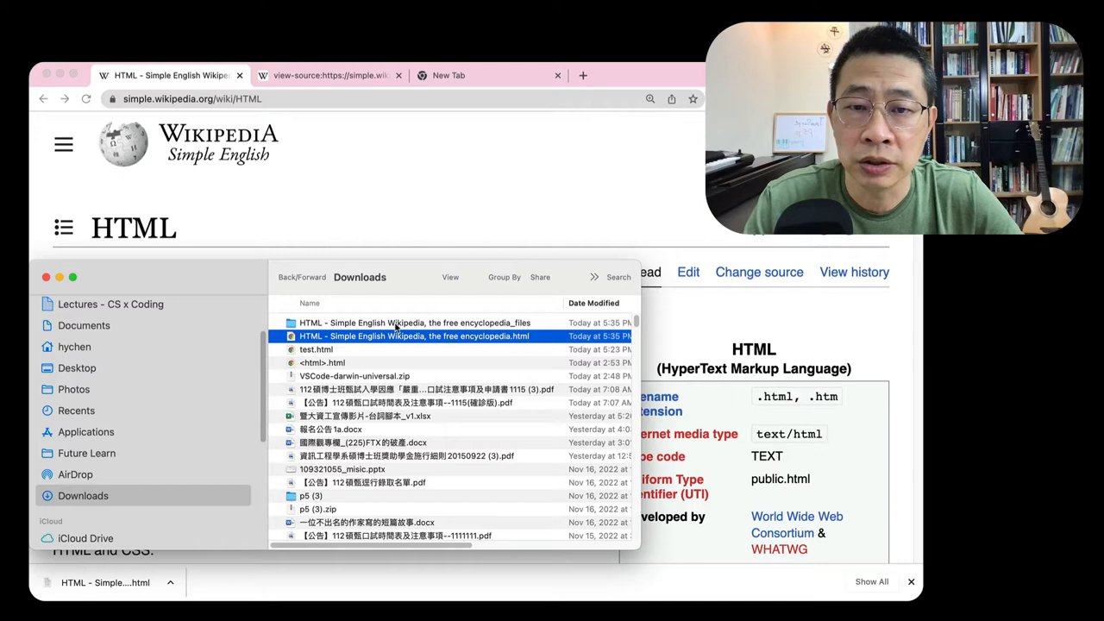
left_click(400, 323)
left_click(401, 339)
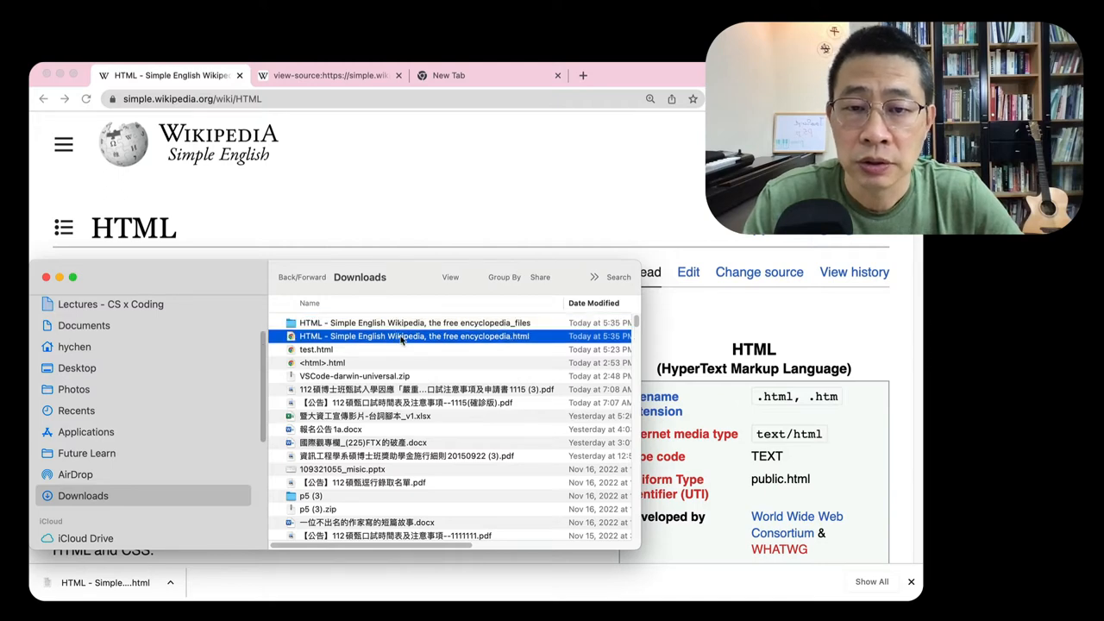
right_click(401, 340)
mouse_move(433, 356)
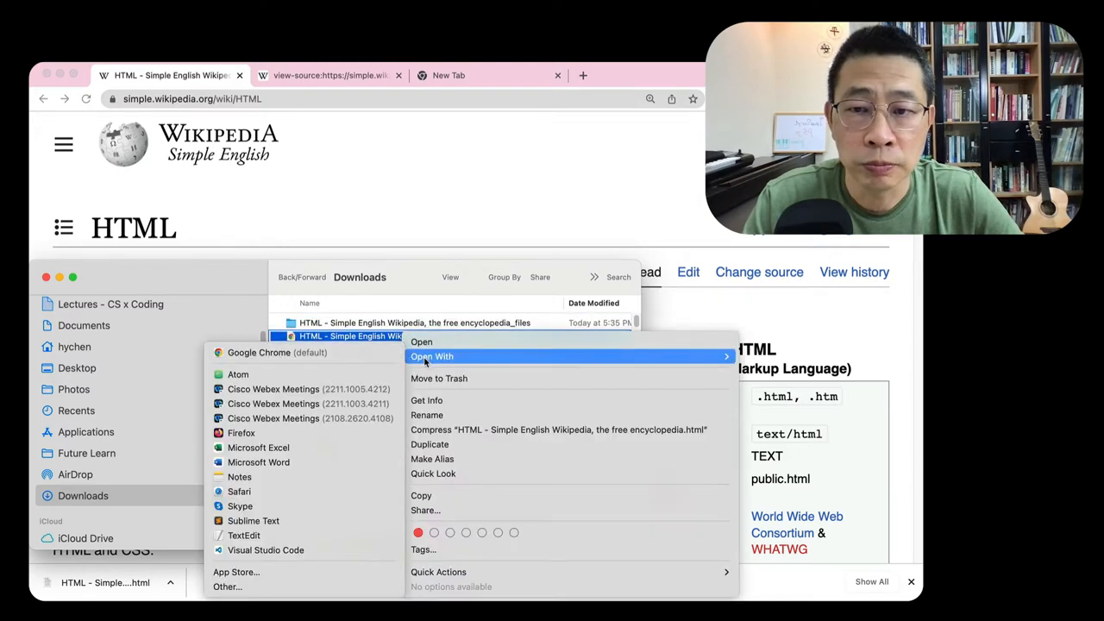
Open the saved Wikipedia HTML file in Atom and widen the editor to read its markup.
left_click(296, 376)
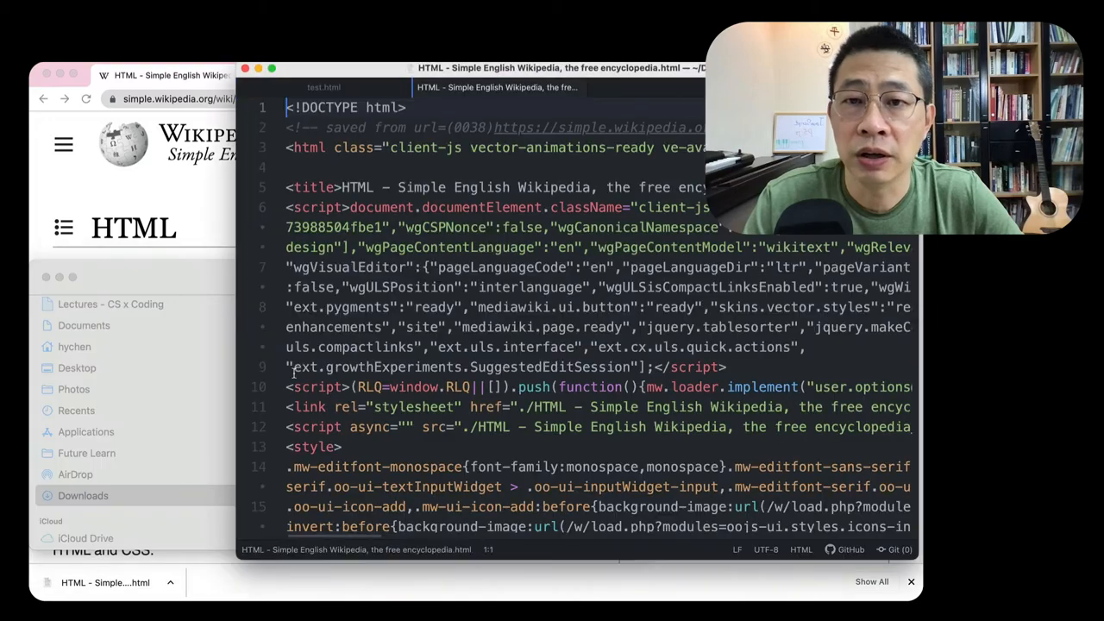
left_click_drag(240, 252, 30, 226)
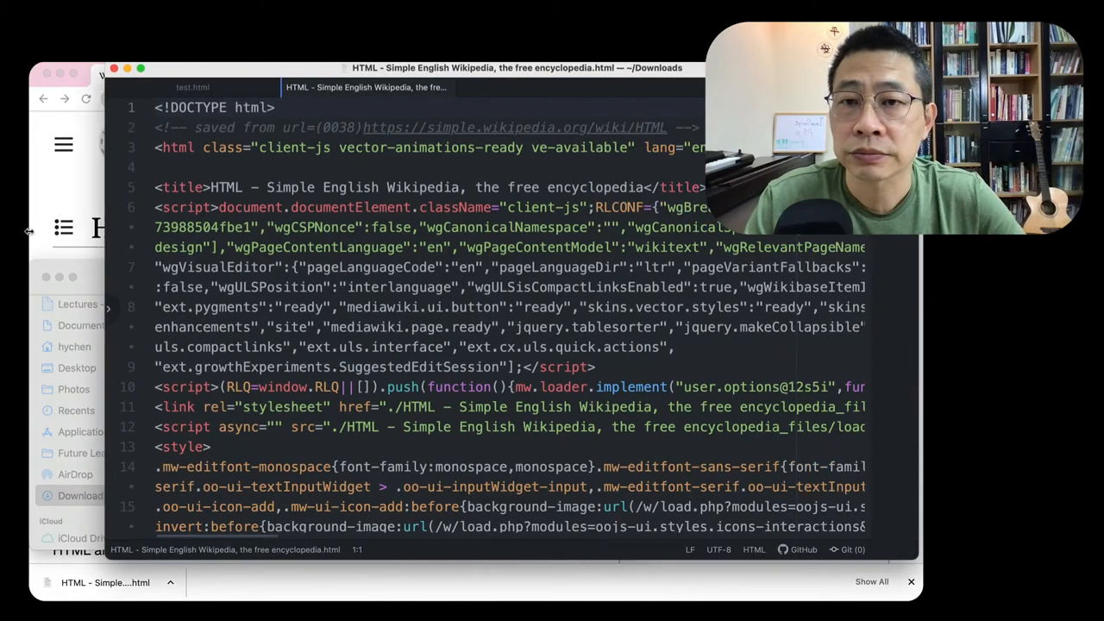
scroll(482, 360, "down", 5)
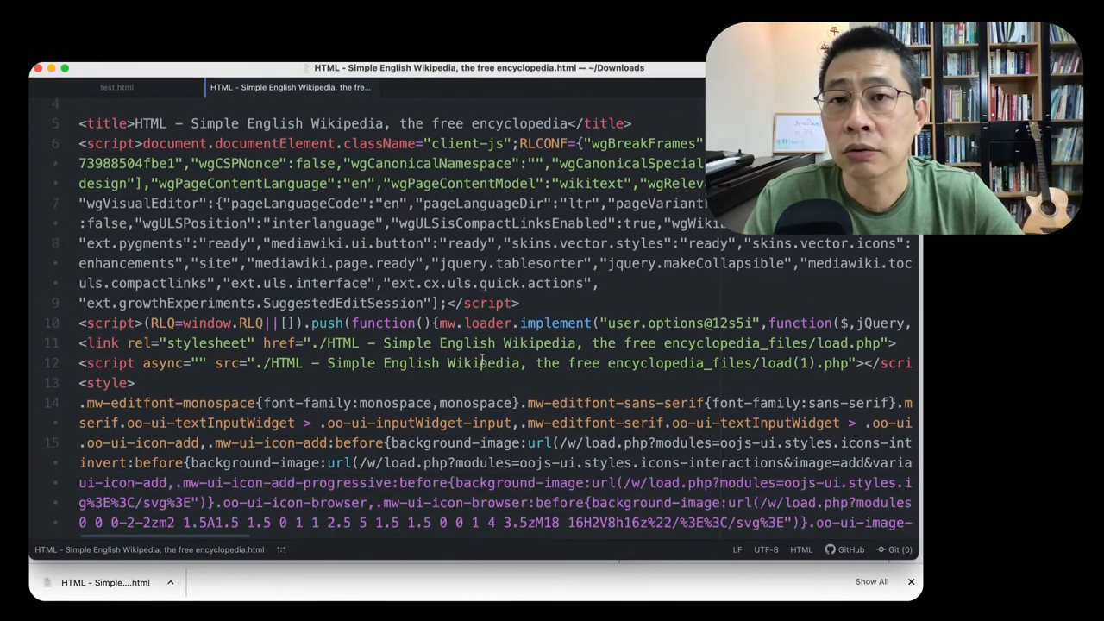
scroll(481, 360, "down", 5)
scroll(482, 360, "down", 8)
scroll(481, 361, "down", 5)
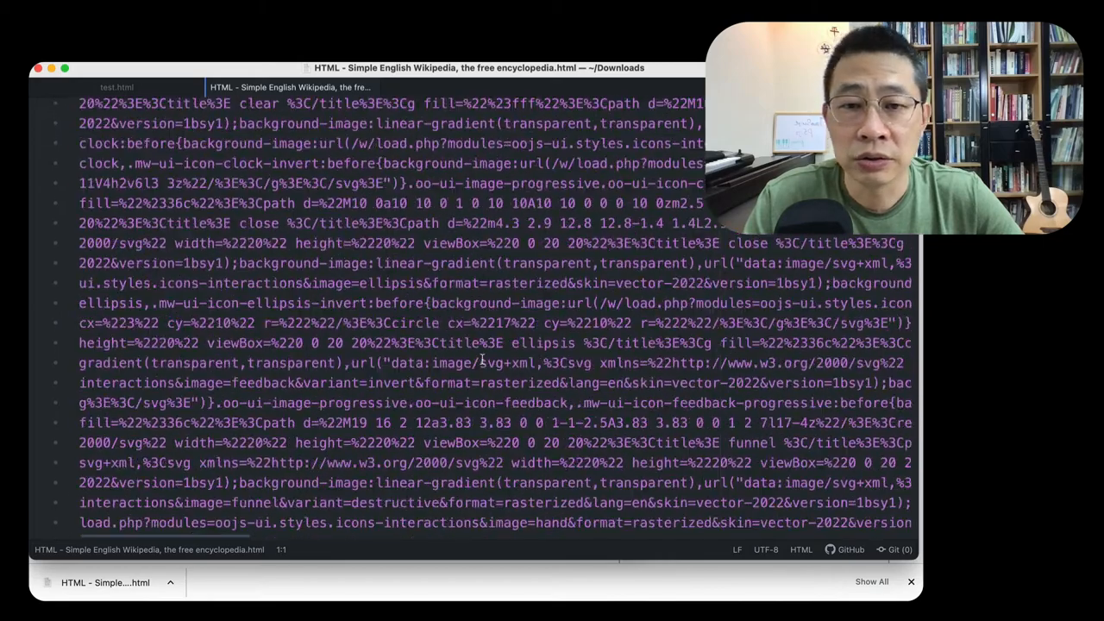
scroll(482, 361, "down", 5)
scroll(482, 360, "down", 3)
scroll(481, 361, "down", 5)
scroll(481, 361, "down", 5)
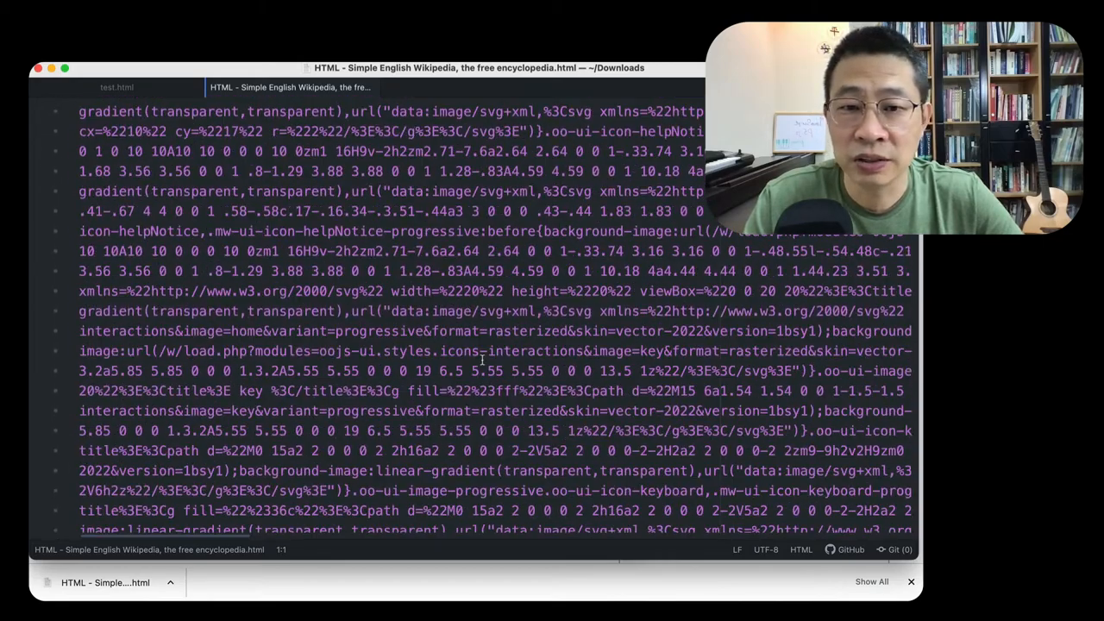
scroll(481, 361, "down", 5)
scroll(481, 361, "down", 5)
scroll(481, 360, "down", 4)
scroll(481, 361, "down", 5)
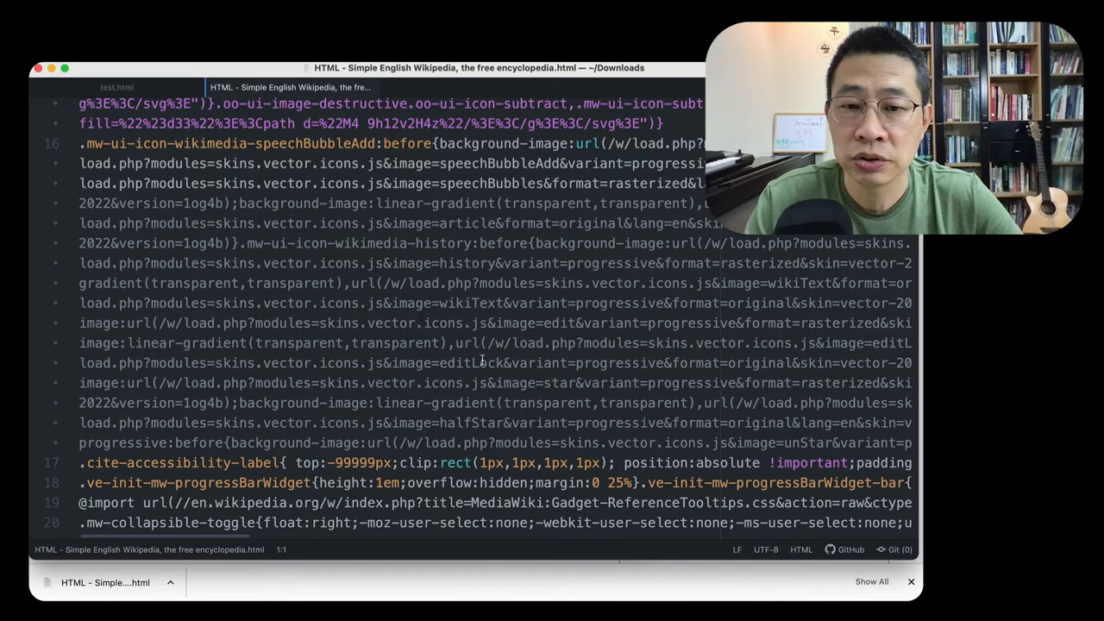
scroll(481, 361, "down", 5)
scroll(481, 361, "down", 5)
scroll(481, 360, "down", 5)
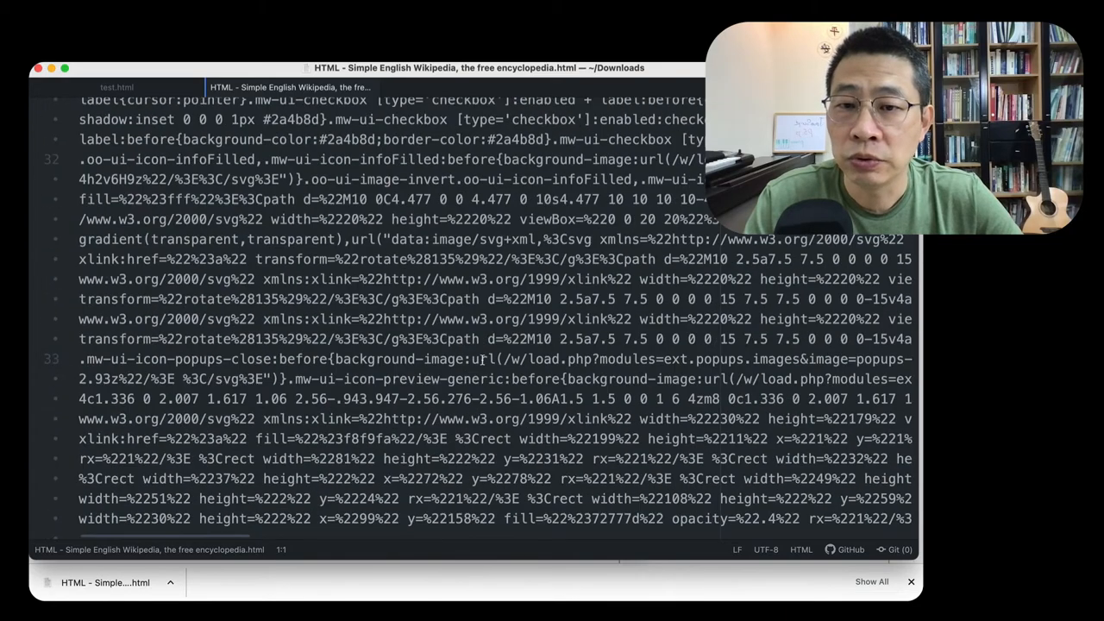
scroll(482, 361, "down", 5)
scroll(481, 361, "down", 5)
scroll(481, 361, "down", 8)
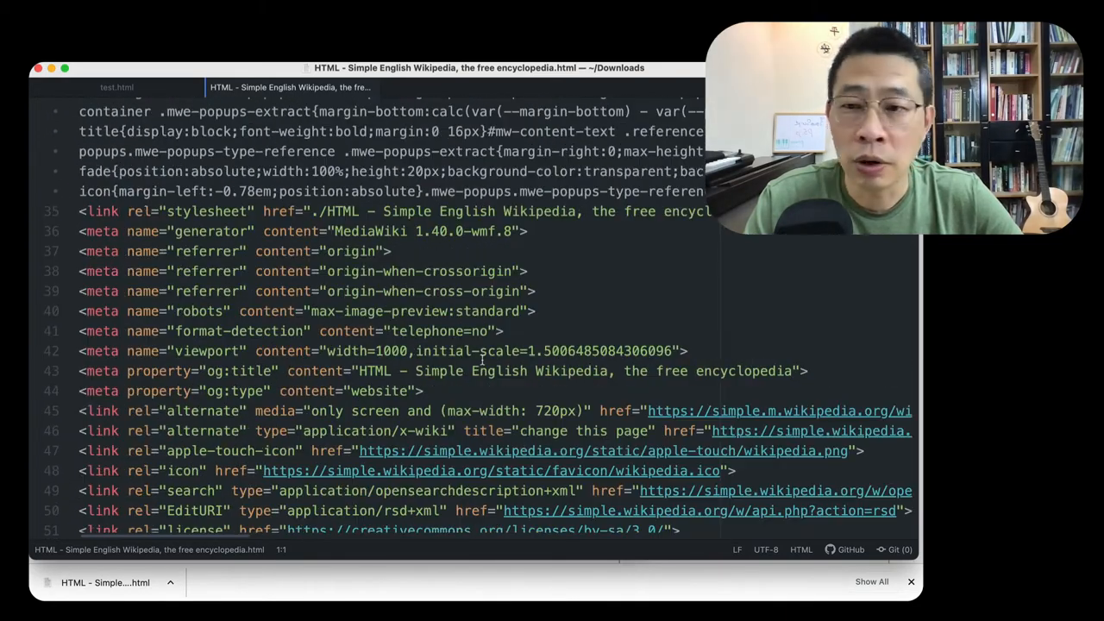
scroll(481, 361, "down", 8)
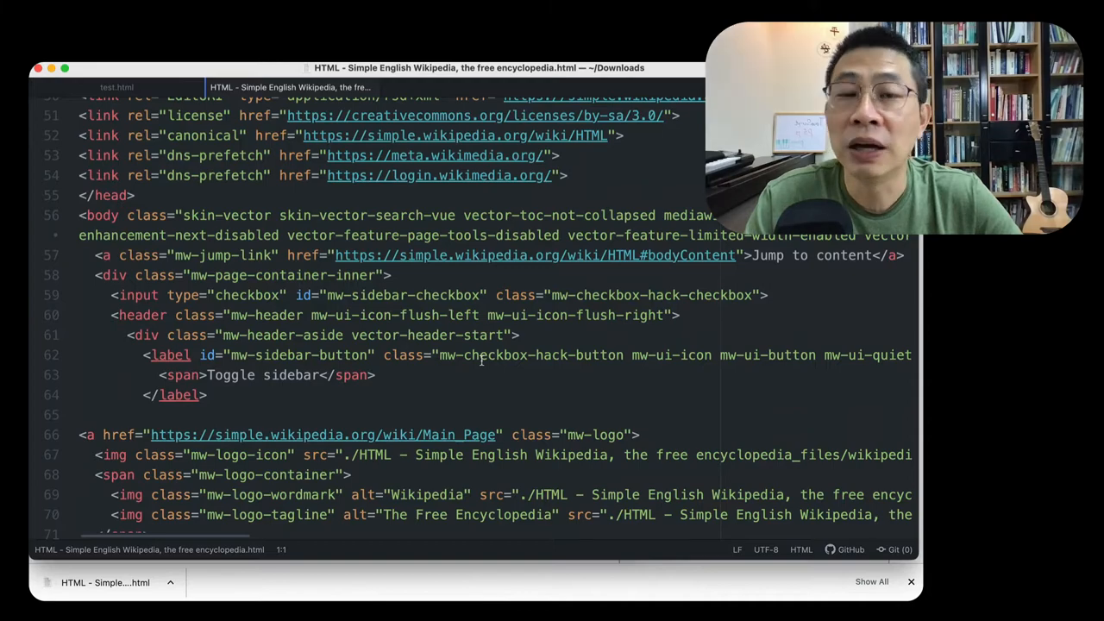
scroll(482, 360, "down", 5)
scroll(481, 360, "down", 6)
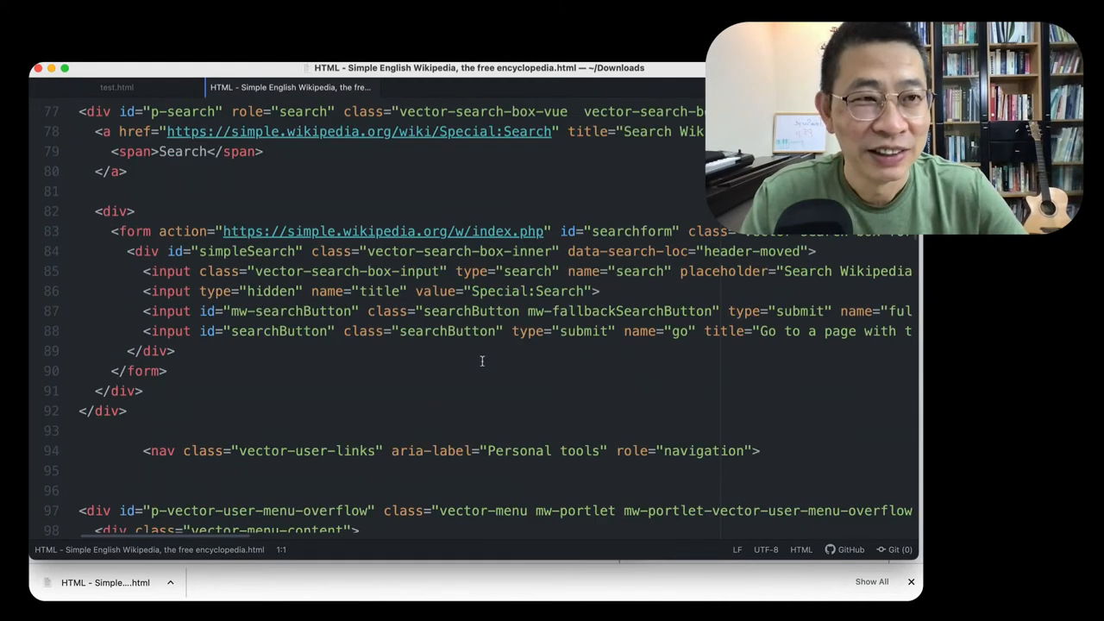
scroll(481, 361, "down", 6)
scroll(482, 361, "down", 5)
scroll(483, 358, "down", 5)
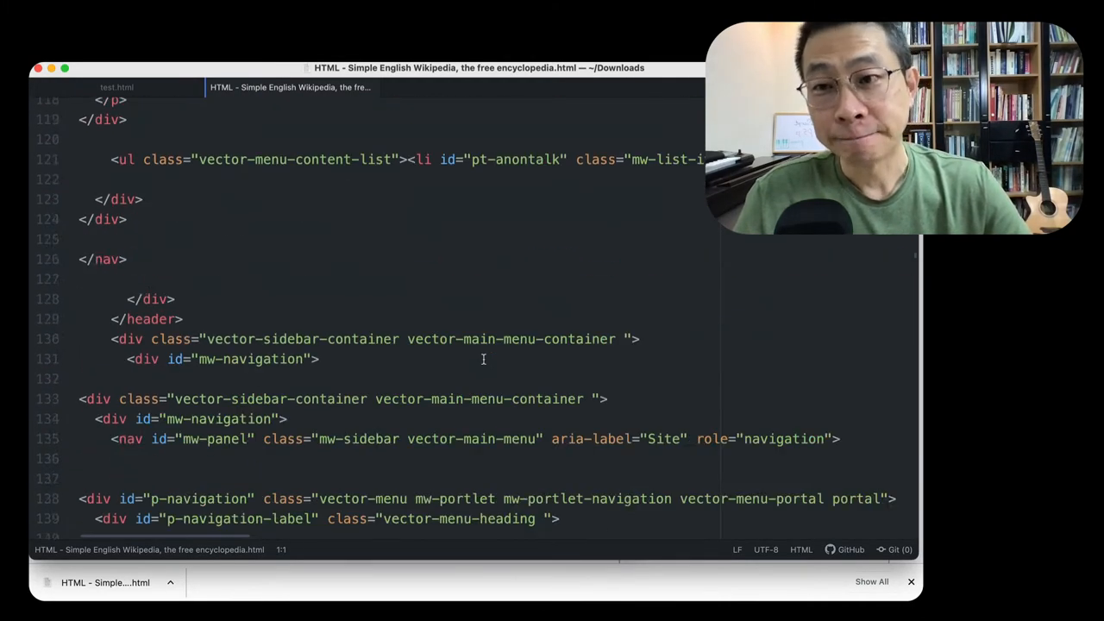
scroll(483, 358, "down", 3)
scroll(483, 358, "down", 4)
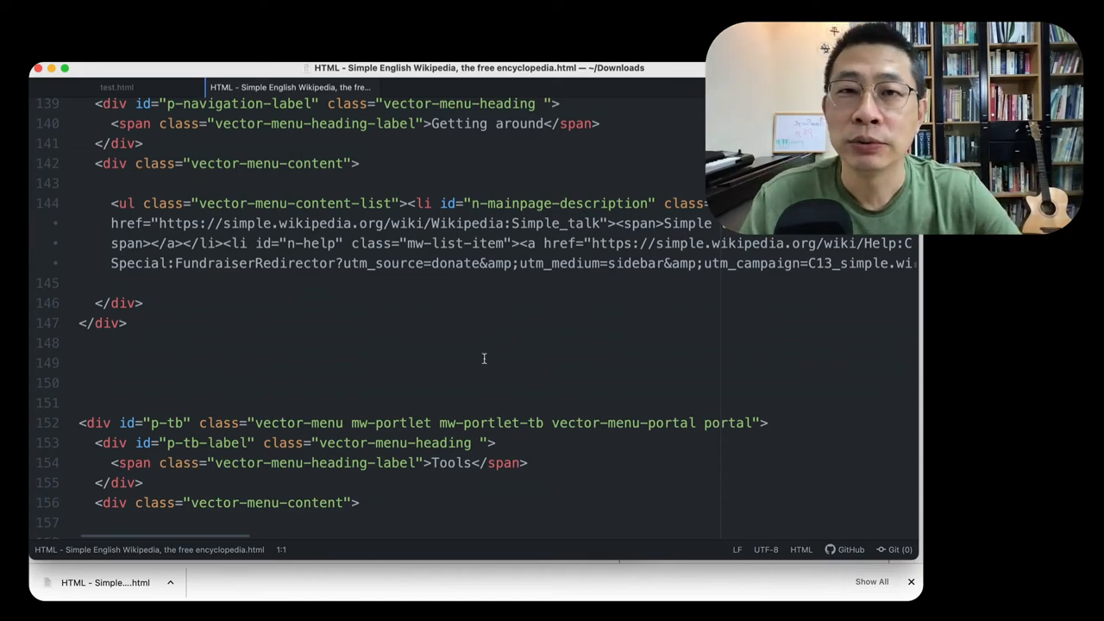
scroll(484, 358, "down", 4)
scroll(484, 358, "down", 2)
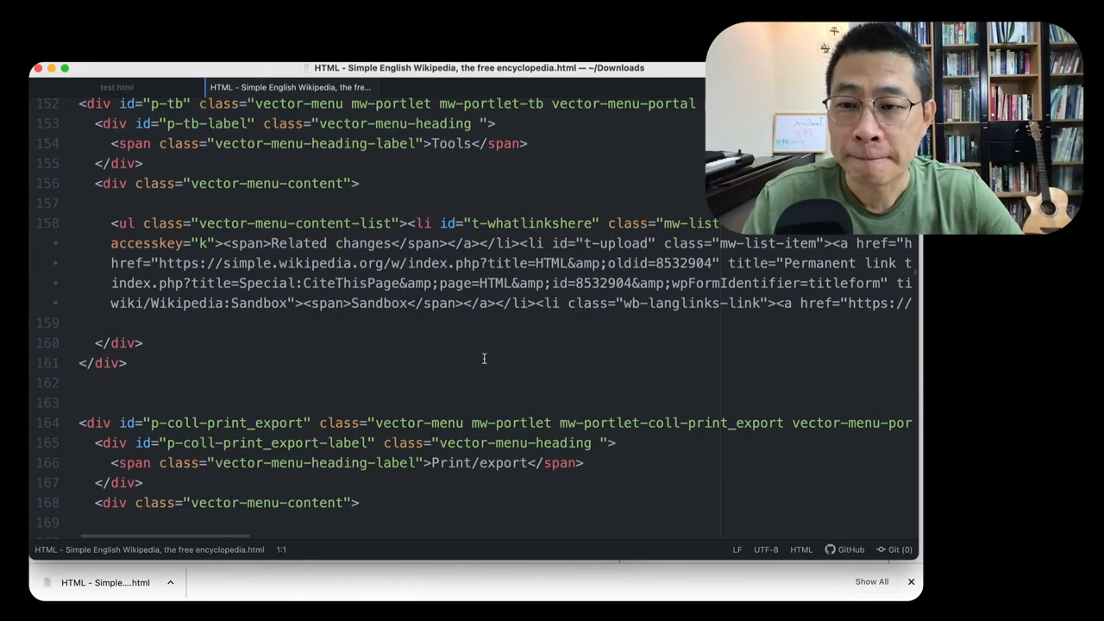
scroll(484, 359, "down", 2)
scroll(484, 359, "down", 3)
scroll(484, 359, "down", 4)
scroll(484, 359, "up", 5)
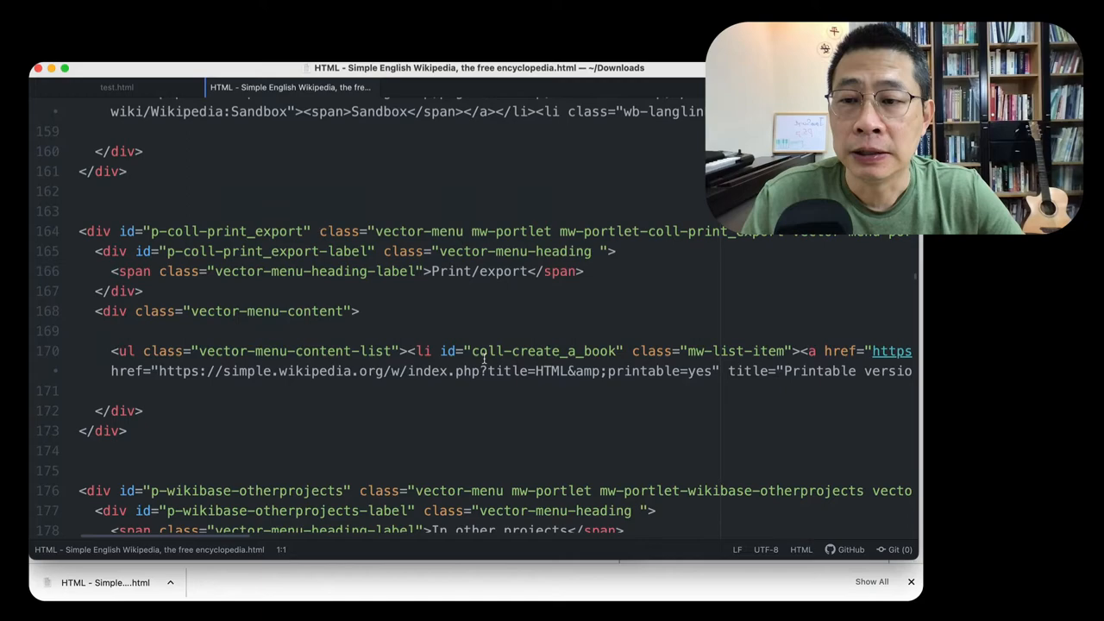
scroll(484, 359, "up", 4)
scroll(484, 359, "up", 3)
scroll(484, 359, "up", 2)
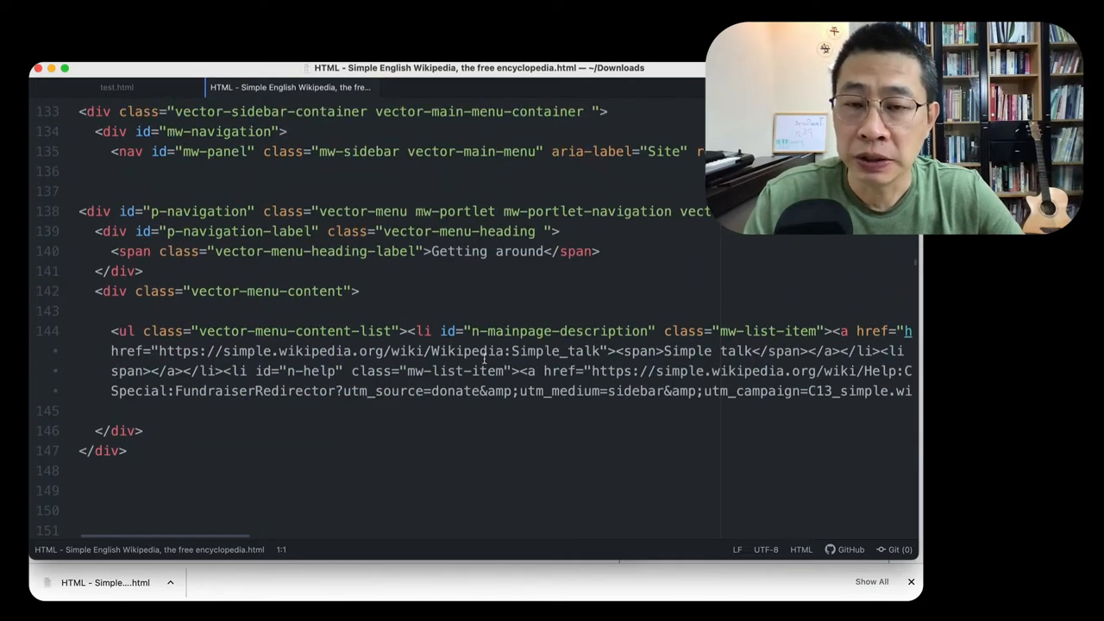
scroll(484, 359, "up", 5)
scroll(484, 359, "up", 5)
scroll(484, 359, "up", 3)
Switch from Finder back to Google Chrome showing the Wikipedia HTML article.
key("super+Tab")
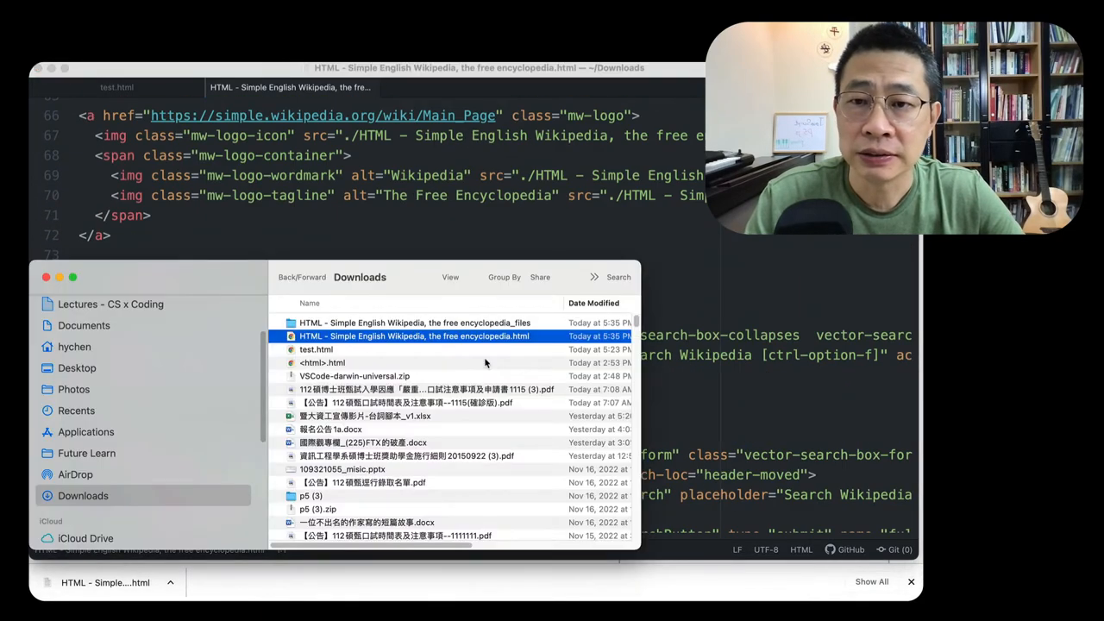
key("super+Tab")
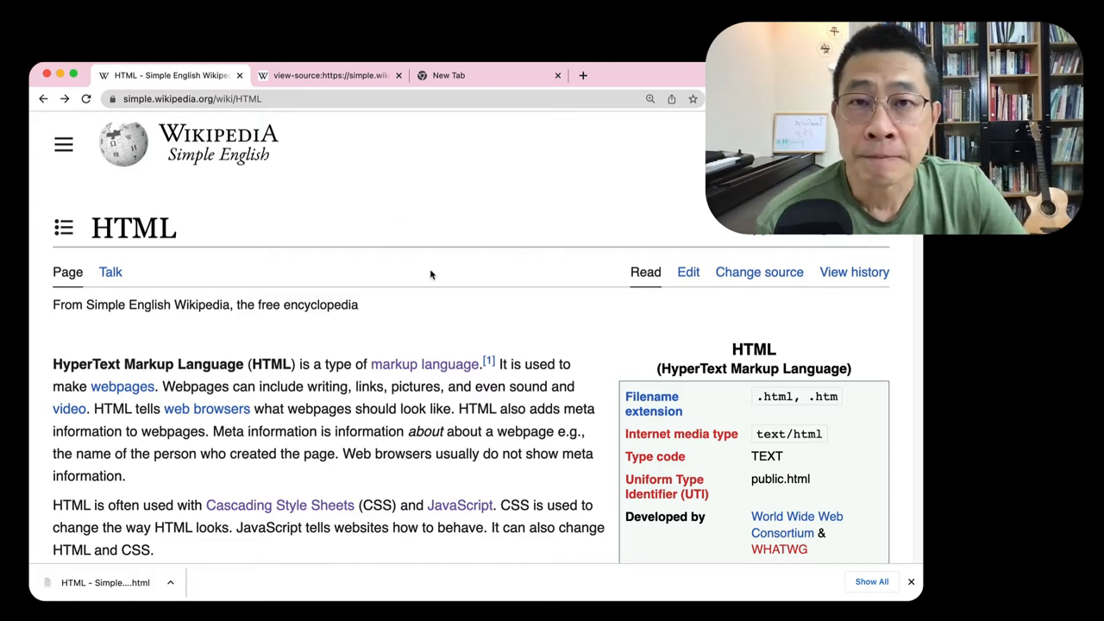
View the article's page source in a new tab and highlight the opening html tag on line 2.
left_click(343, 80)
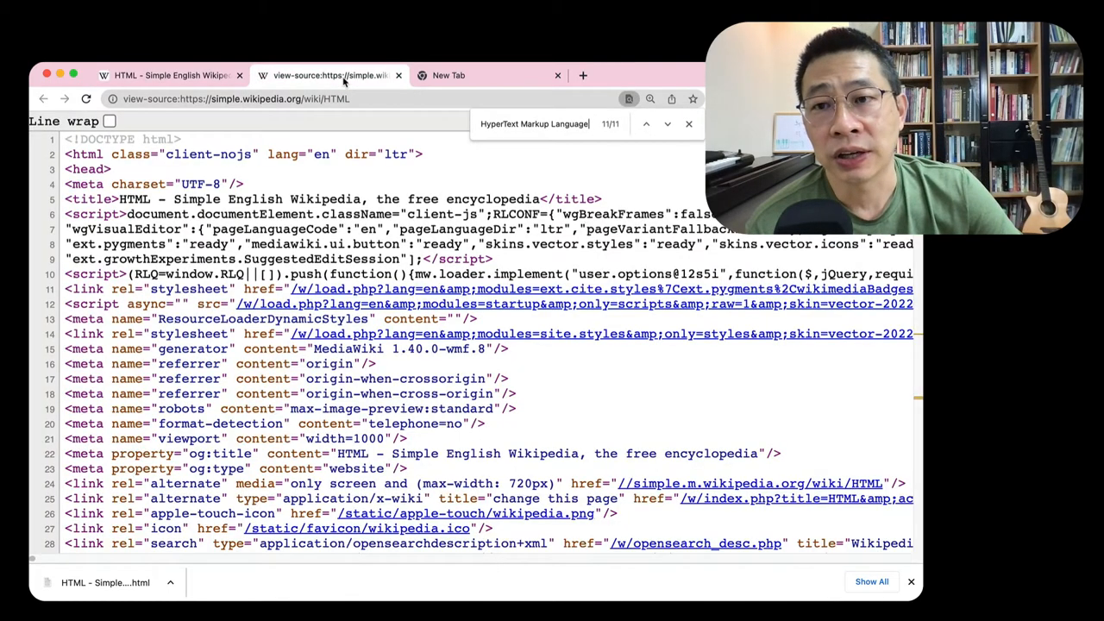
left_click(196, 78)
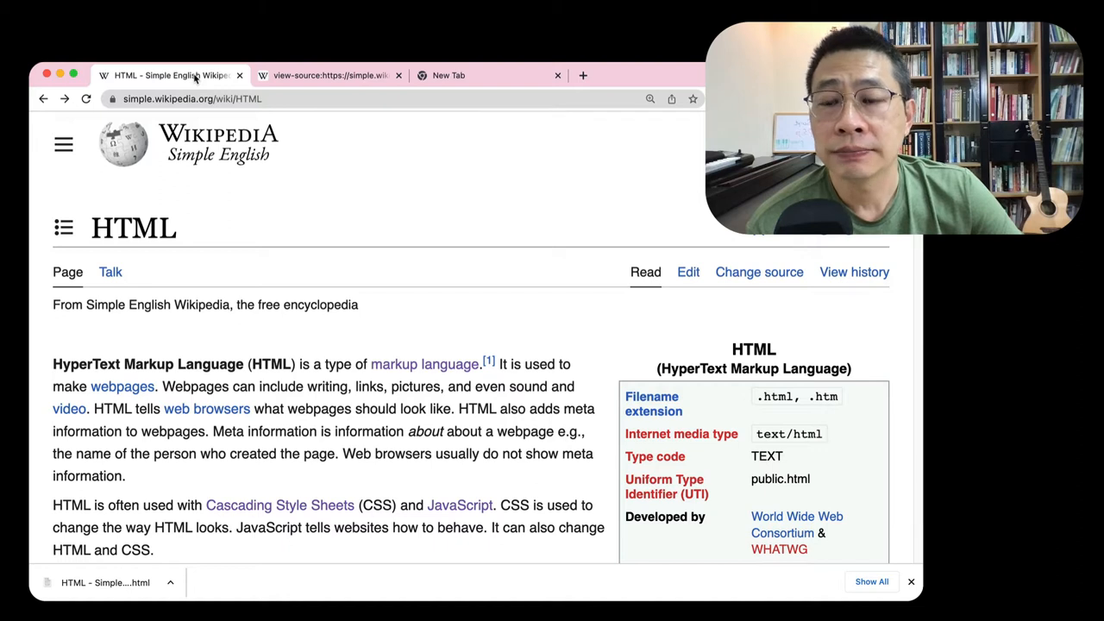
right_click(335, 166)
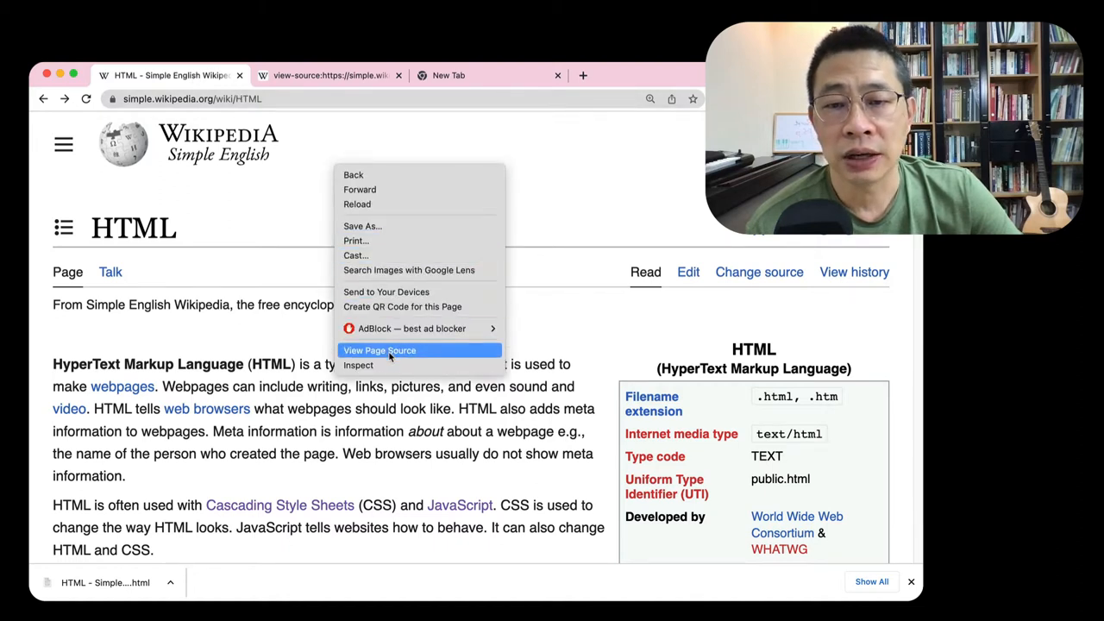
right_click(277, 207)
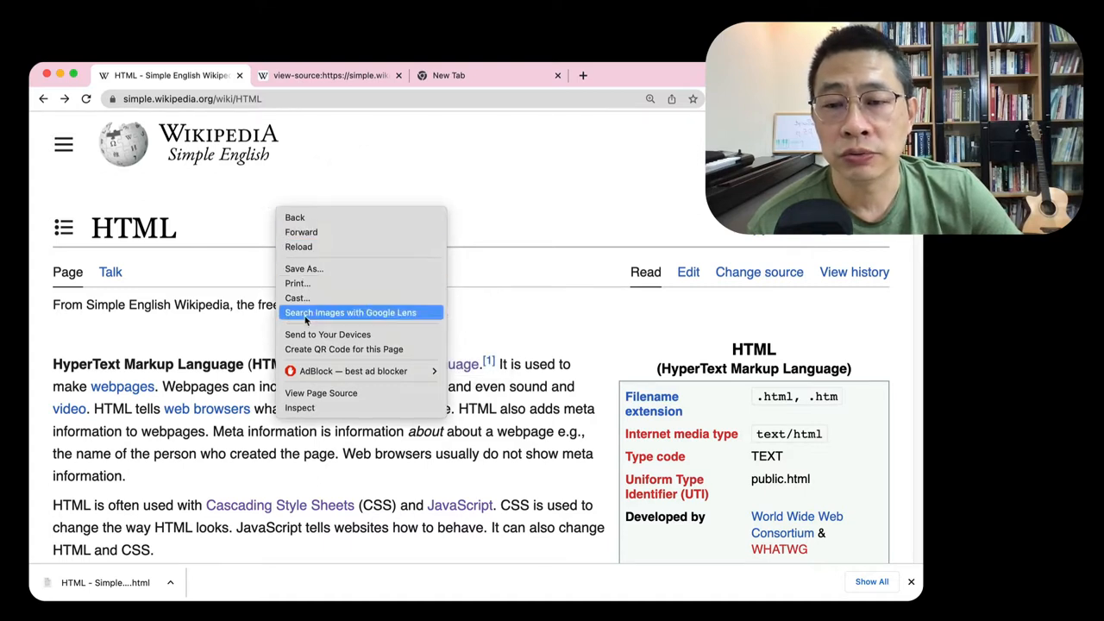
left_click(318, 392)
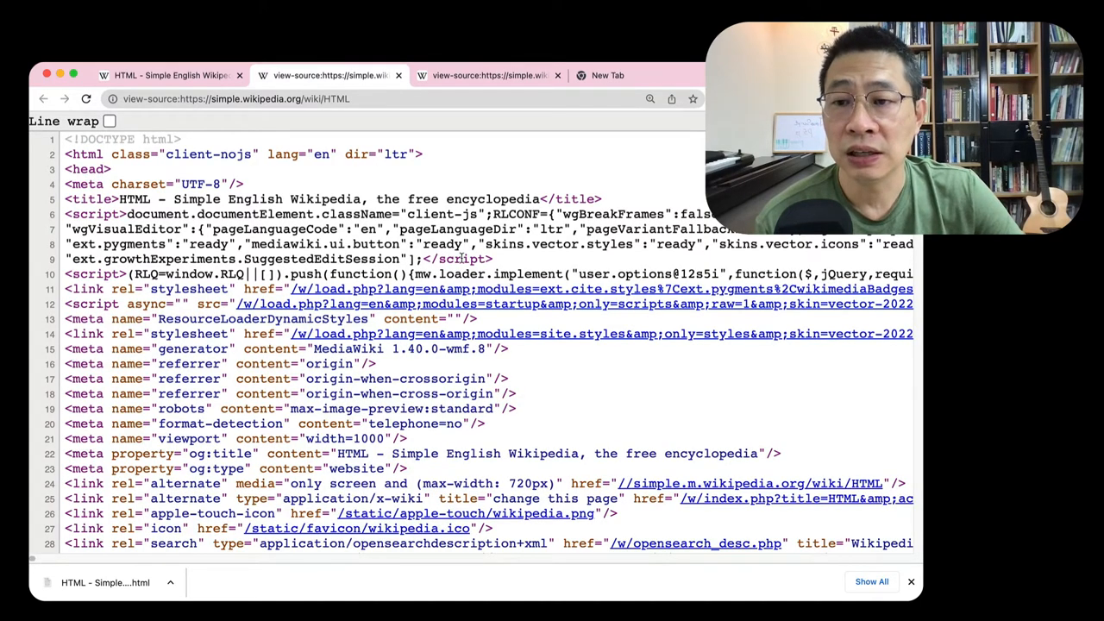
scroll(464, 258, "down", 5)
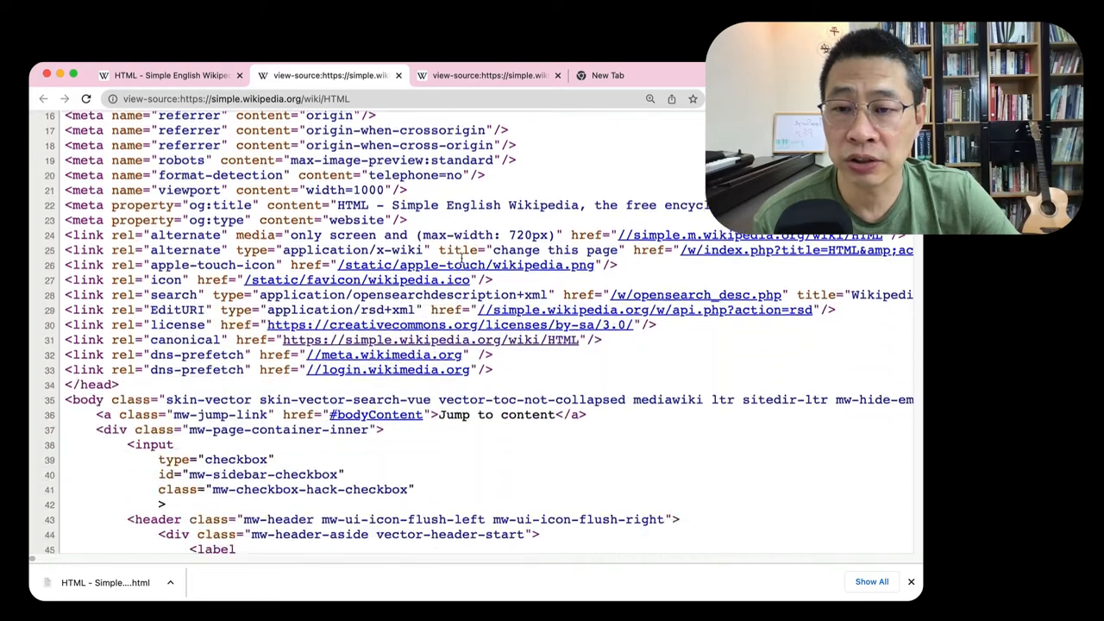
scroll(463, 258, "down", 1)
scroll(463, 257, "up", 4)
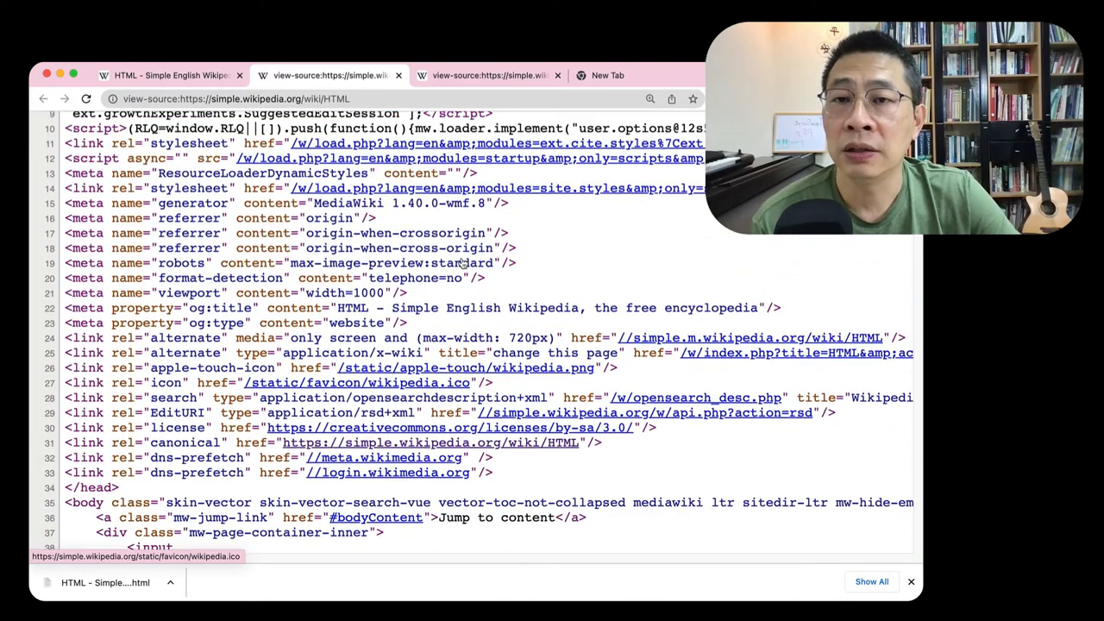
scroll(463, 258, "up", 5)
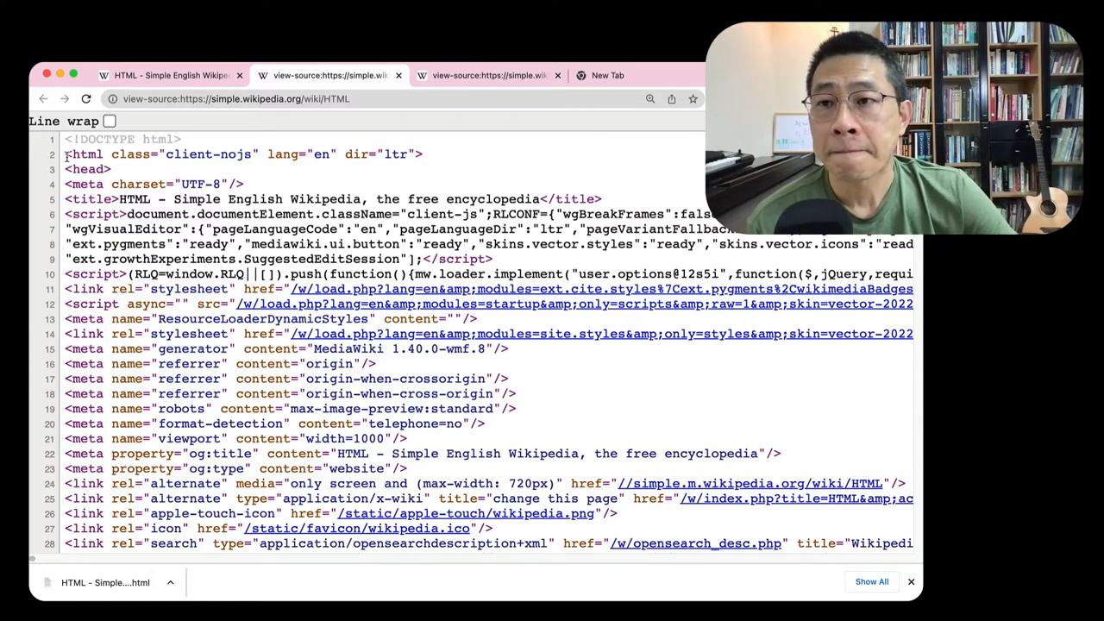
mouse_move(65, 154)
left_mouse_down()
mouse_move(222, 154)
mouse_move(104, 154)
left_mouse_up()
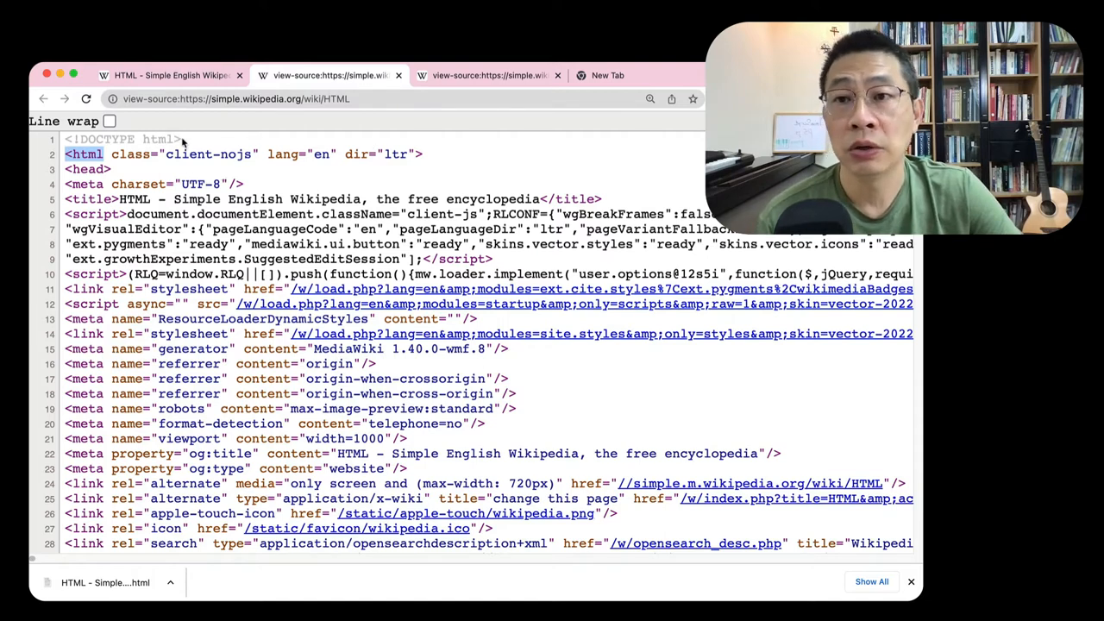
left_click_drag(182, 139, 64, 139)
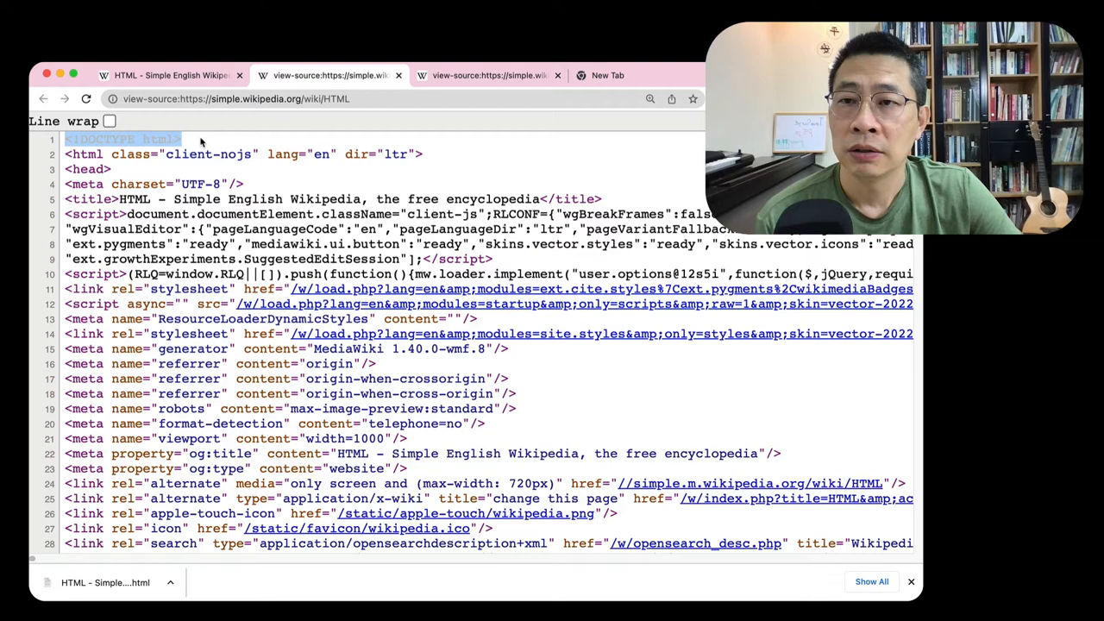
left_click(201, 141)
left_click_drag(183, 138, 64, 139)
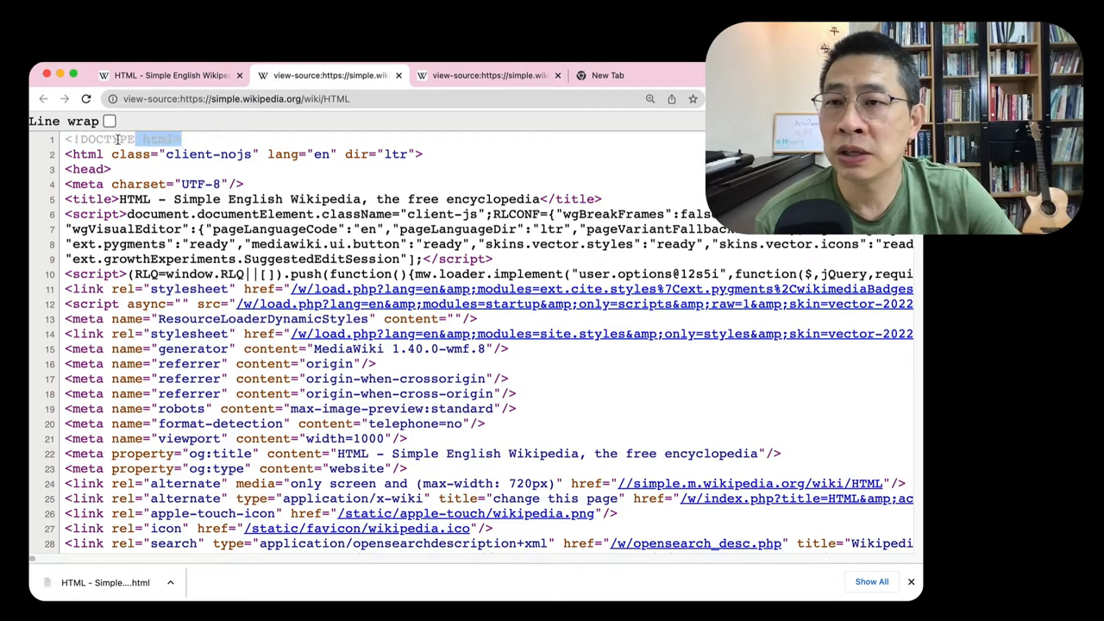
left_click(208, 142)
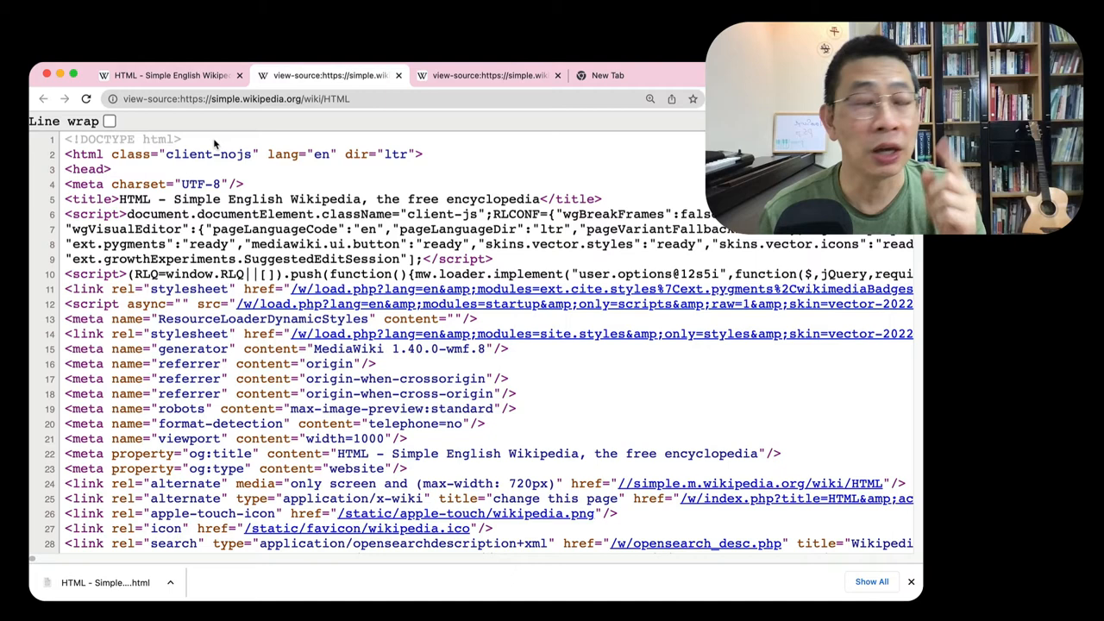
double_click(127, 139)
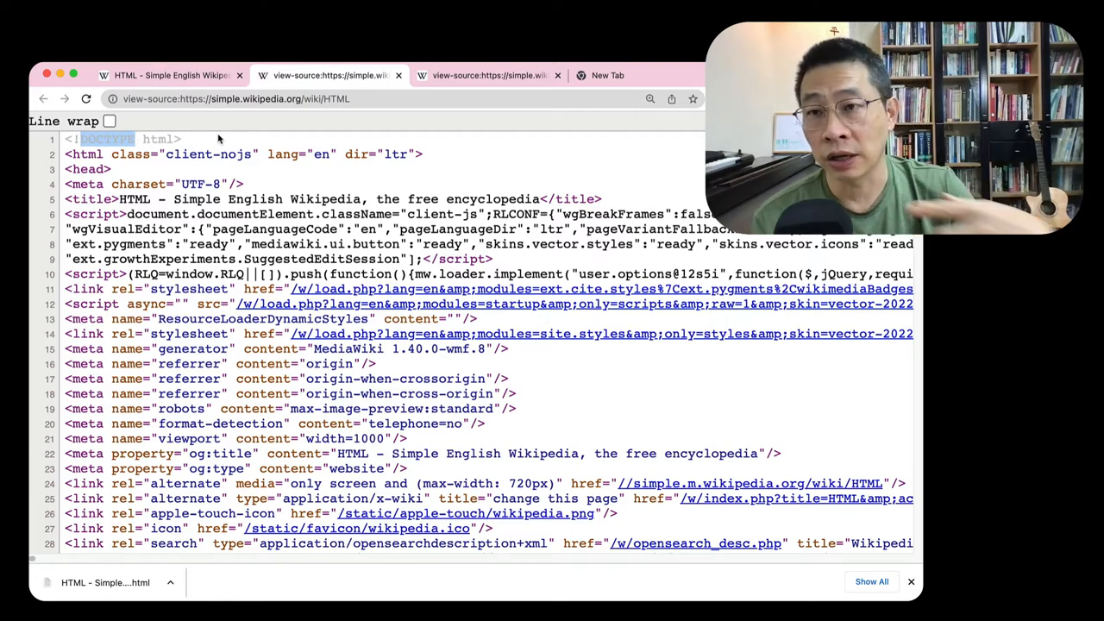
left_click(131, 146)
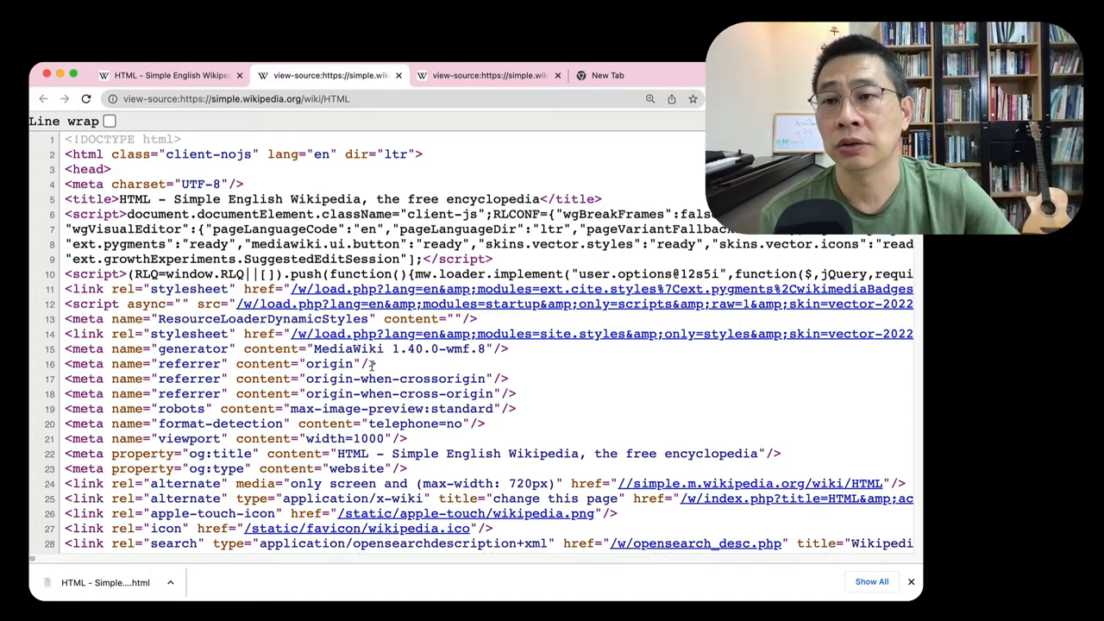
left_click_drag(182, 141, 50, 142)
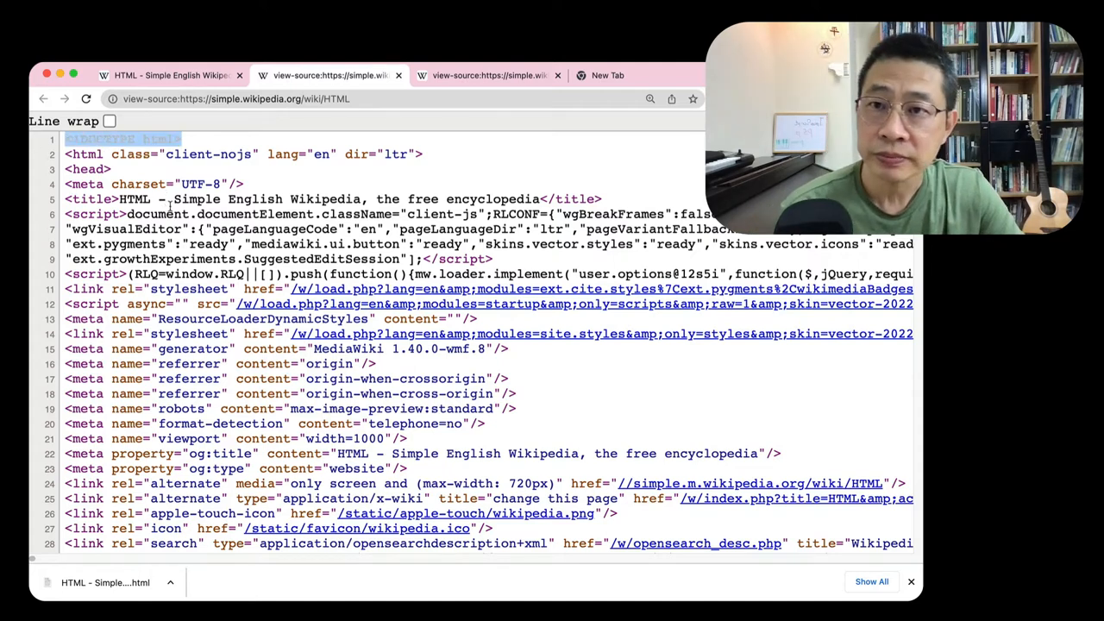
left_click(112, 155)
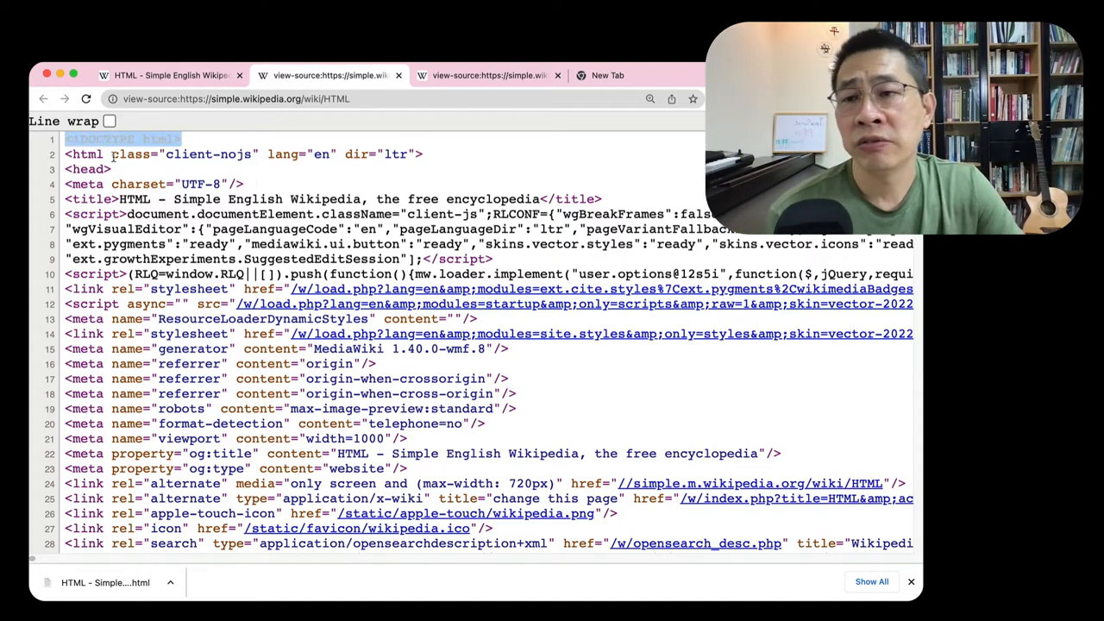
left_click_drag(112, 156, 256, 153)
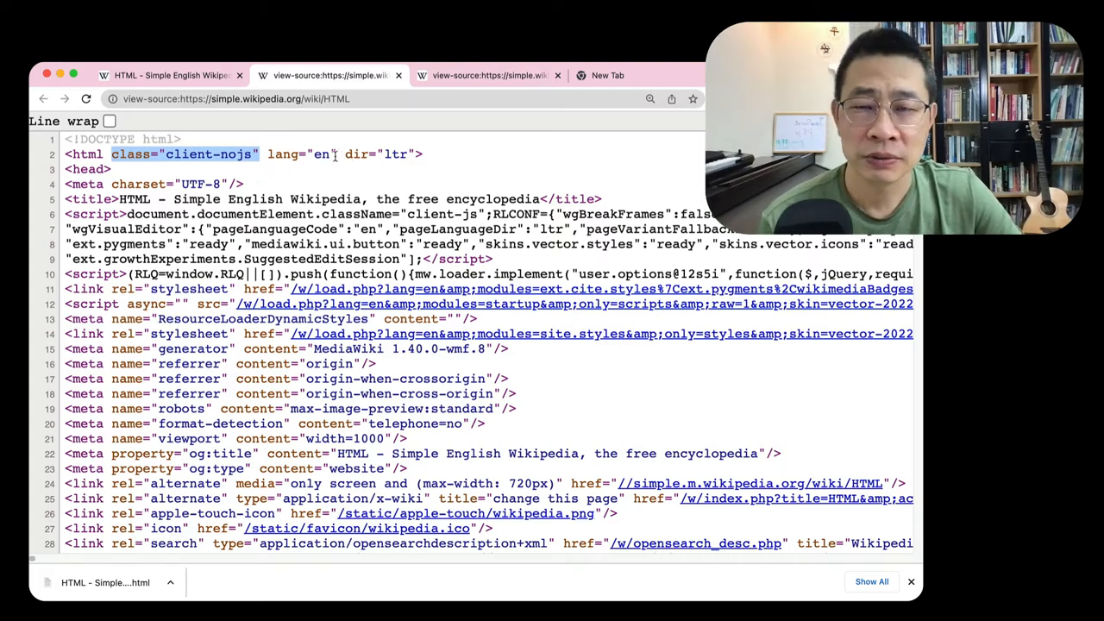
left_click_drag(337, 154, 269, 153)
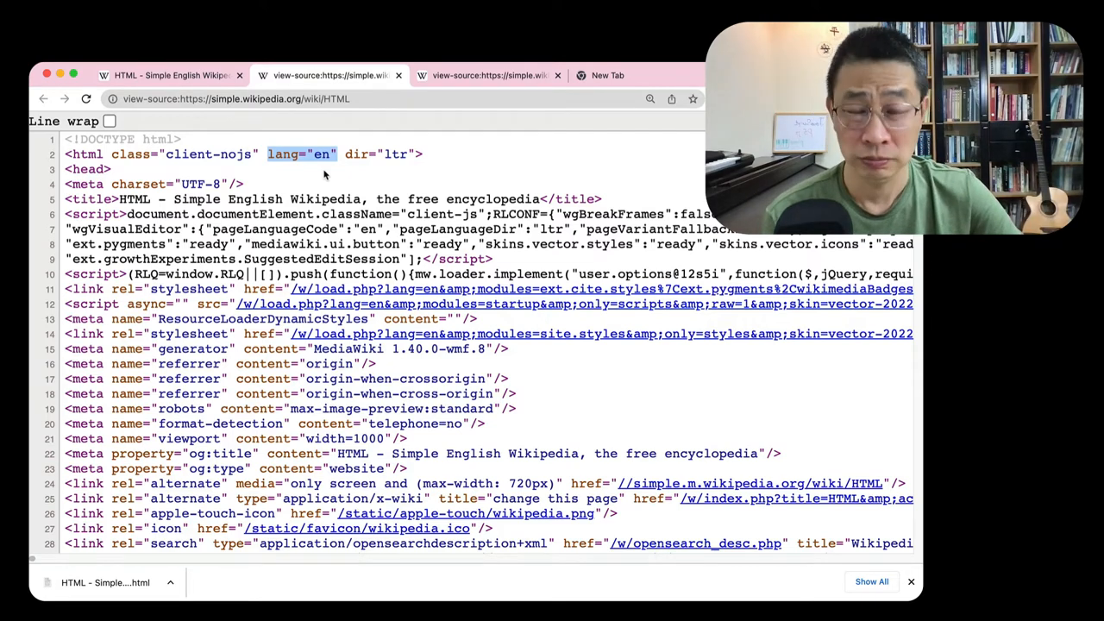
double_click(357, 155)
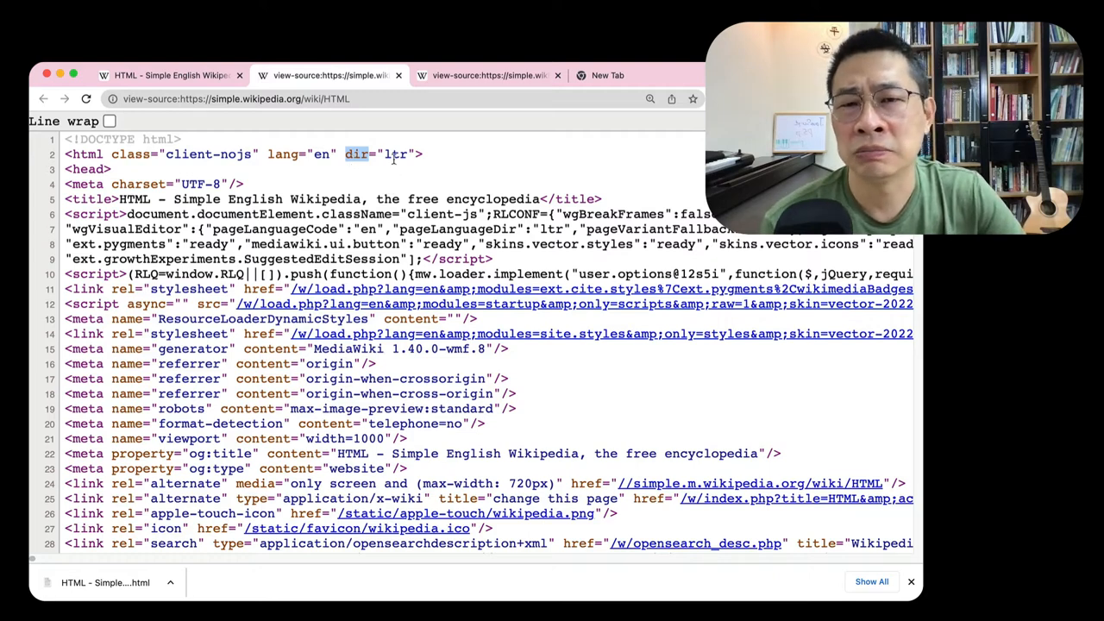
double_click(395, 153)
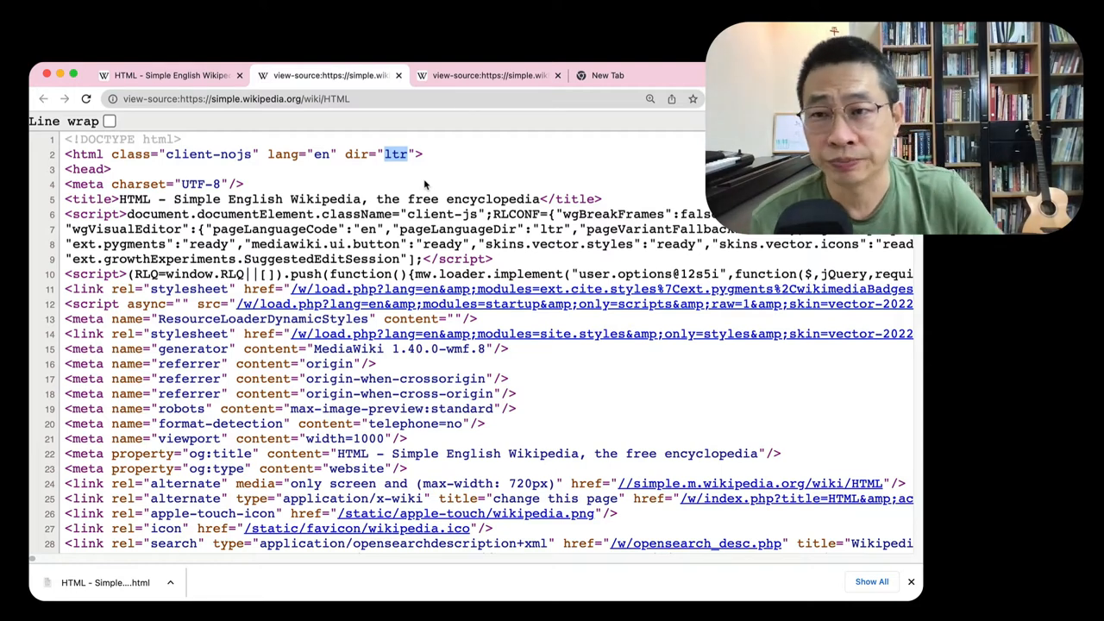
double_click(81, 185)
left_click(261, 186)
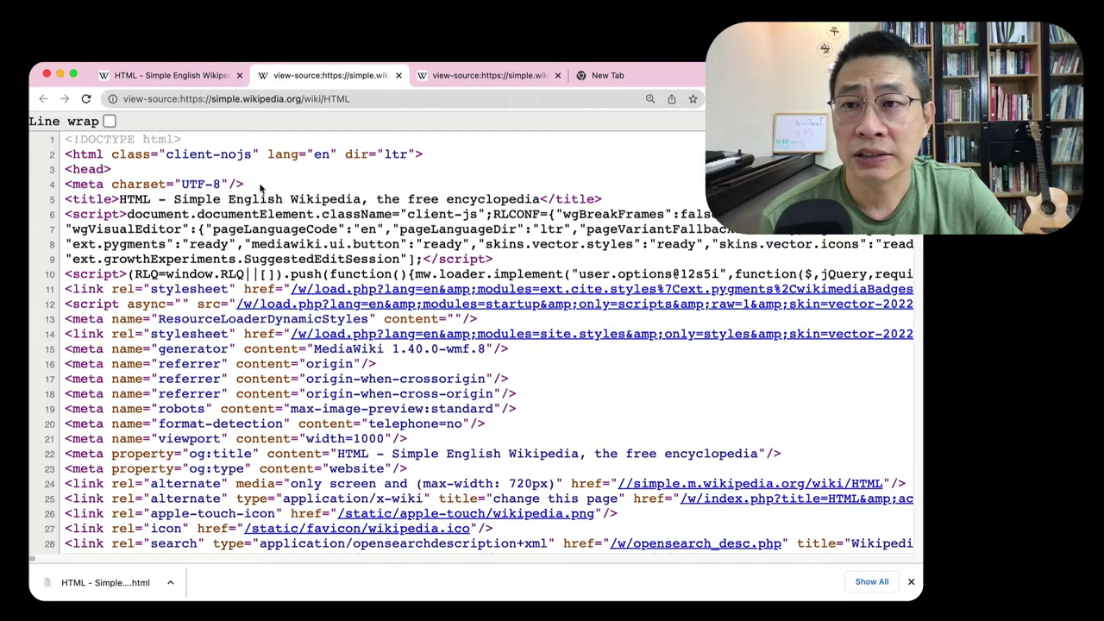
double_click(86, 169)
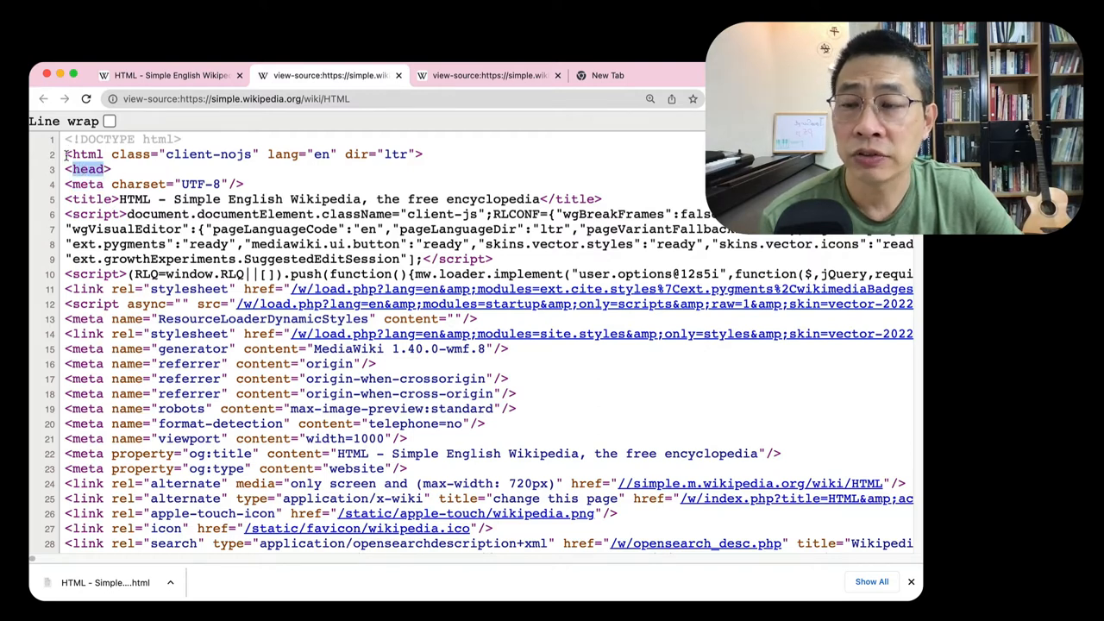
left_click_drag(64, 153, 448, 157)
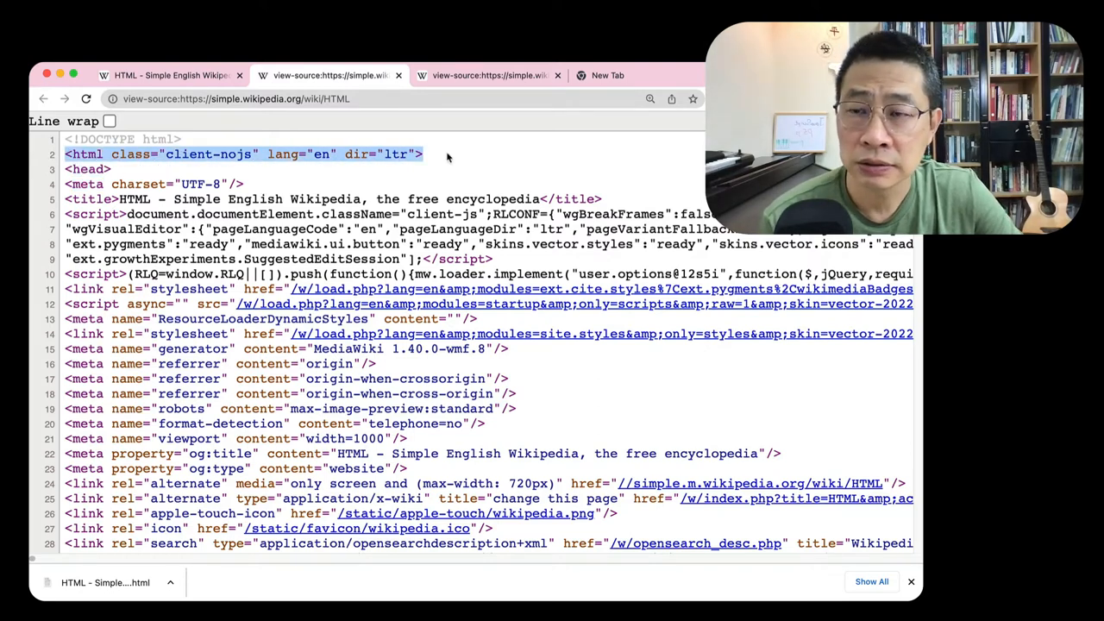
scroll(438, 185, "down", 15)
scroll(438, 185, "down", 10)
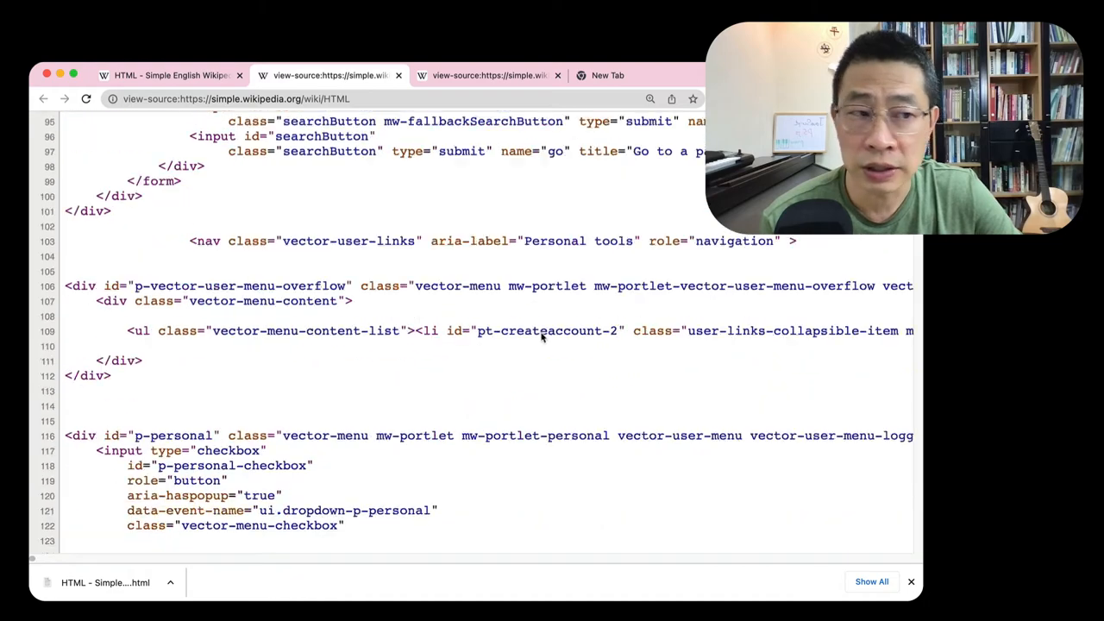
scroll(439, 185, "down", 8)
scroll(438, 345, "down", 10)
scroll(438, 346, "down", 20)
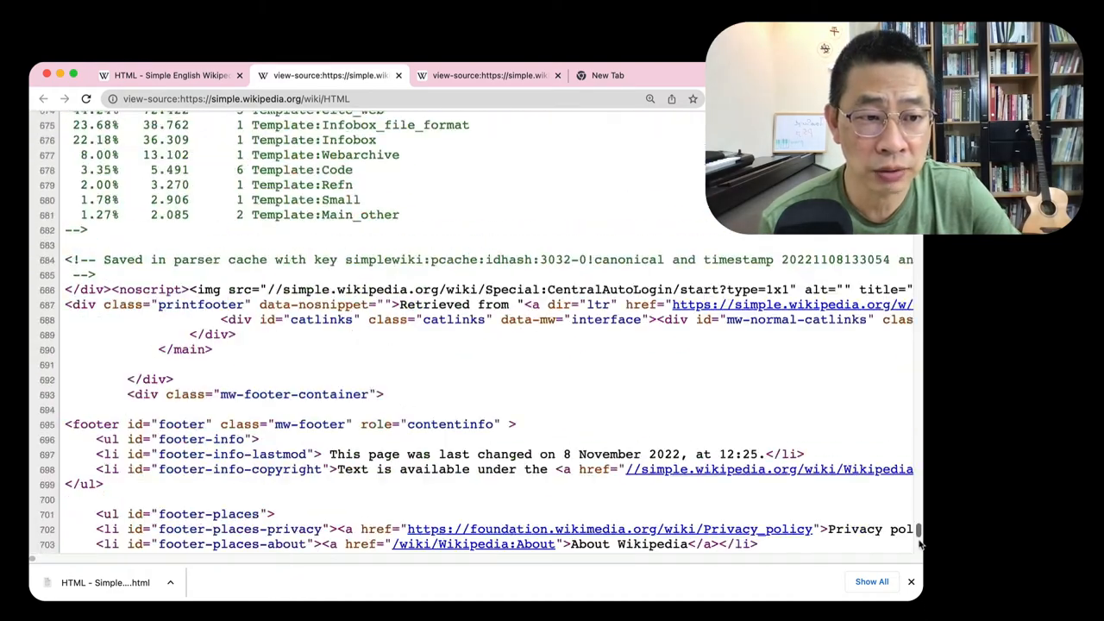
scroll(439, 345, "down", 10)
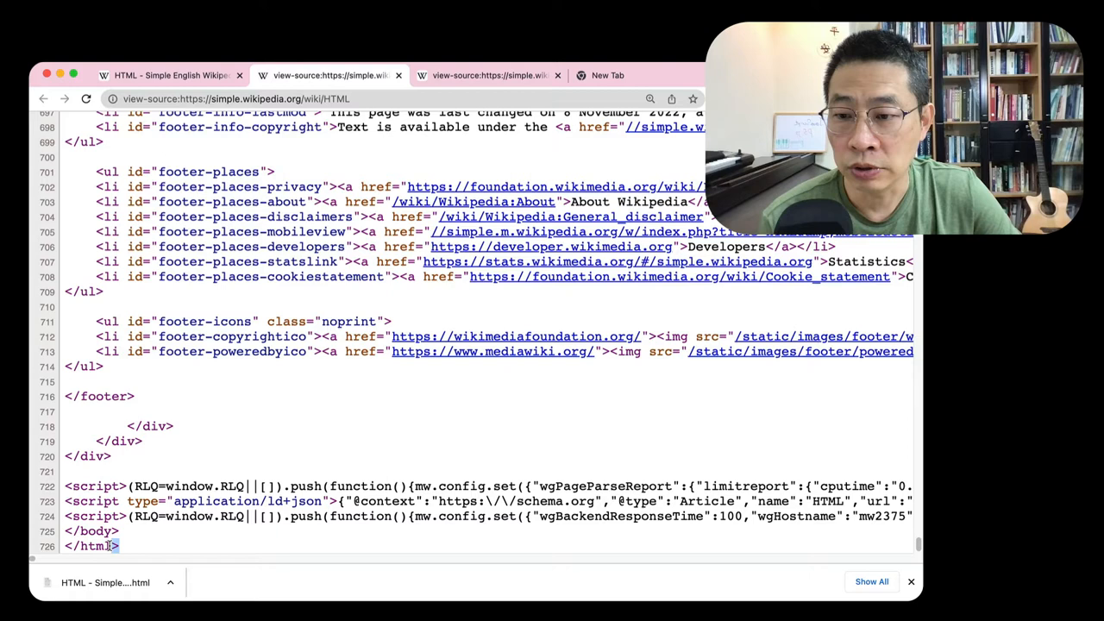
left_click_drag(121, 546, 41, 549)
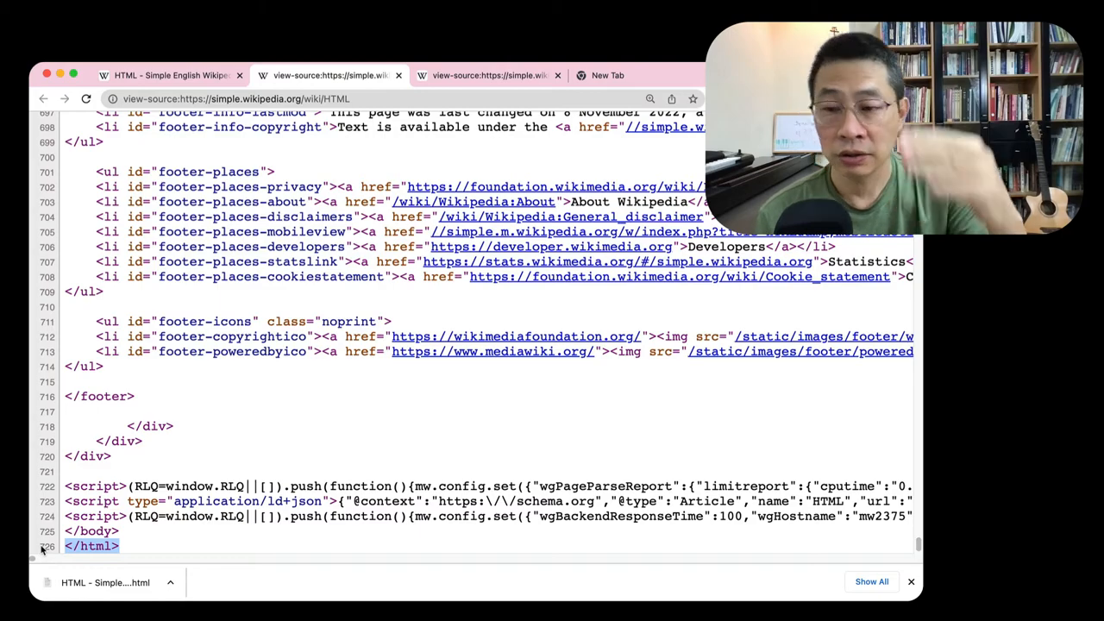
scroll(200, 468, "up", 15)
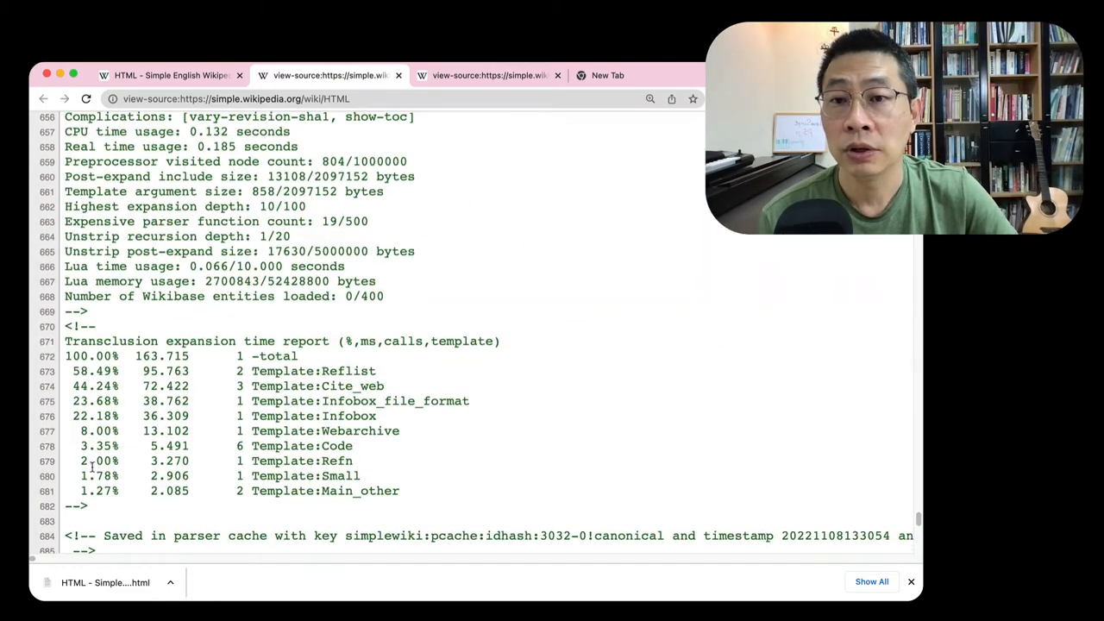
scroll(200, 467, "up", 15)
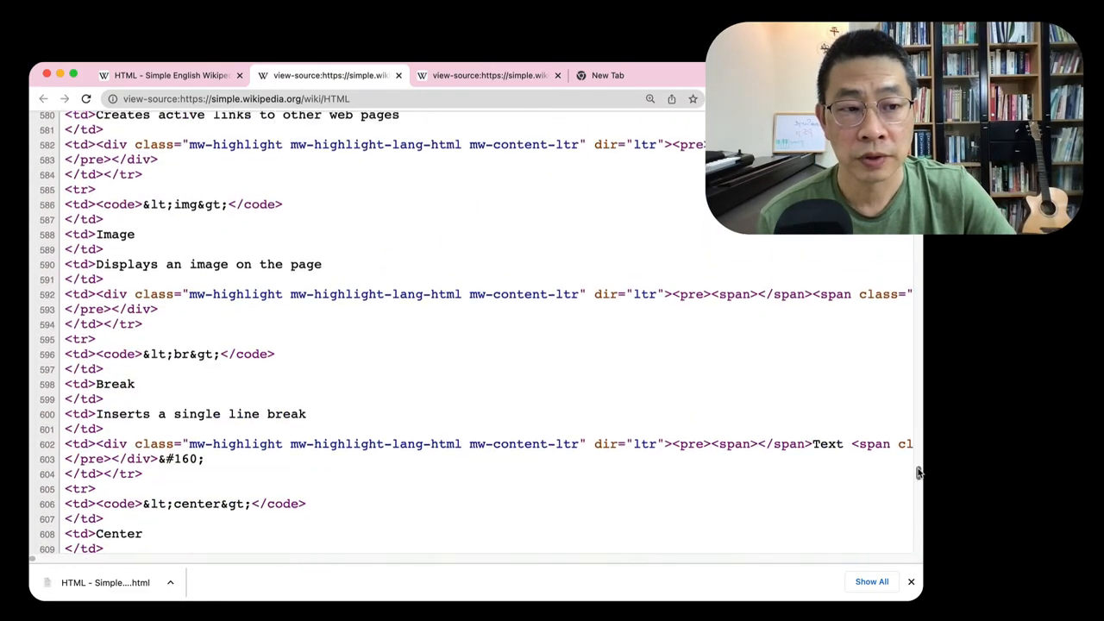
left_click_drag(916, 477, 917, 121)
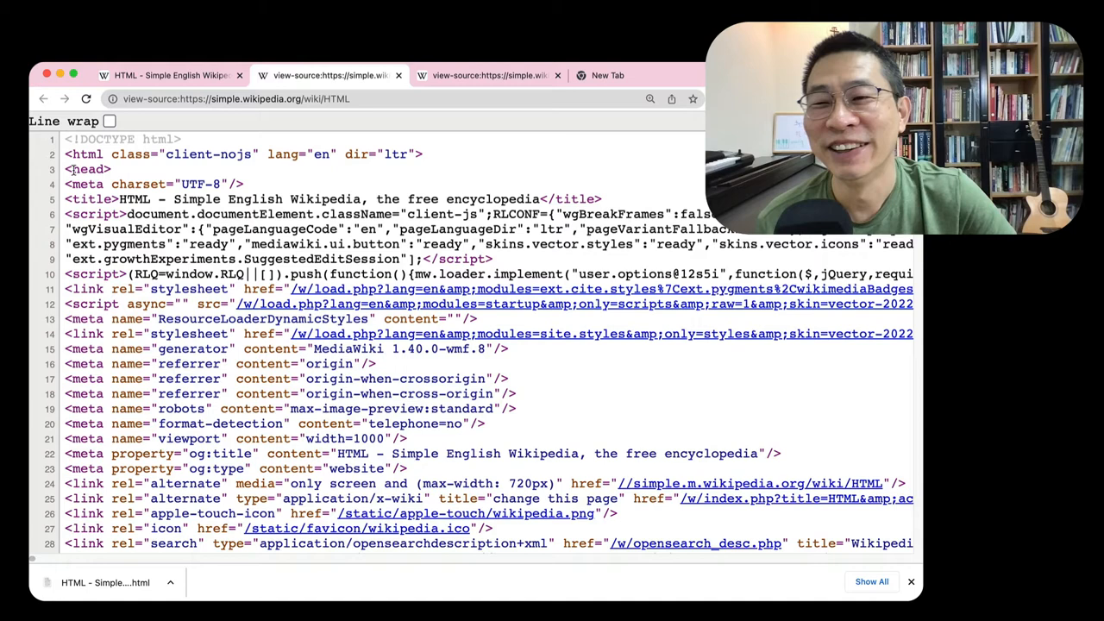
Find the closing head tag on line 34 and mark the whole head section up to the top.
double_click(74, 169)
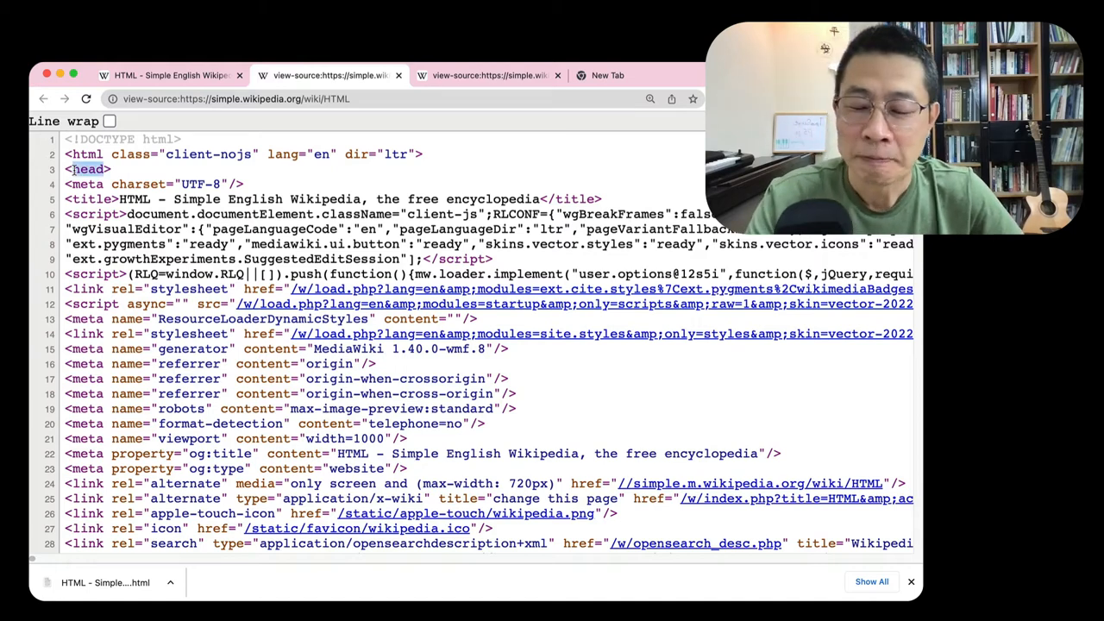
key("super+f")
key("Return")
key("Return")
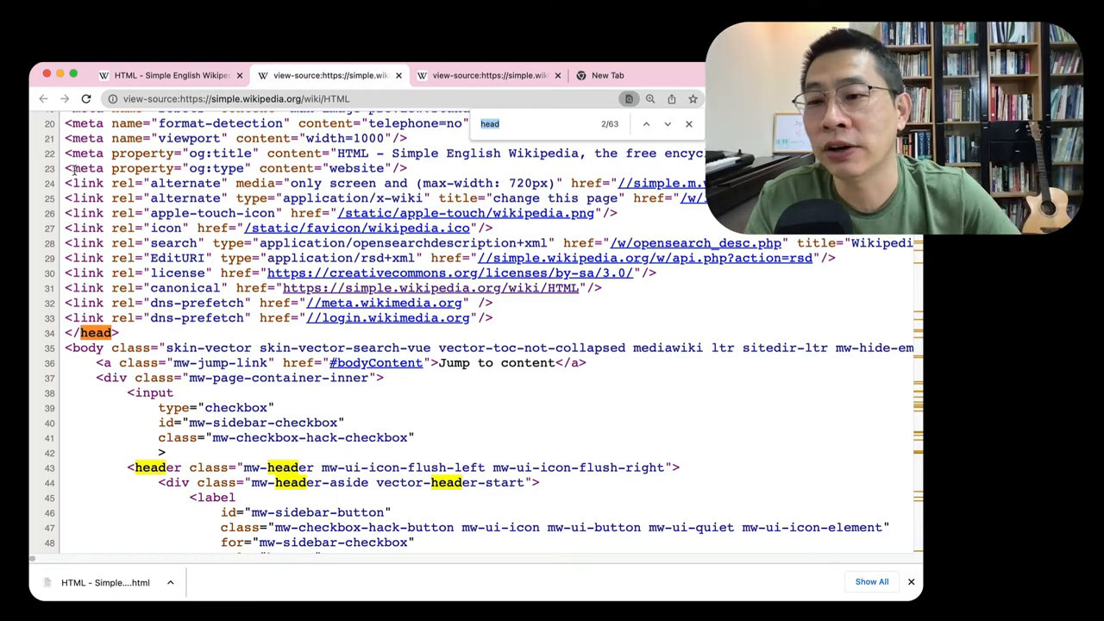
left_click(133, 333)
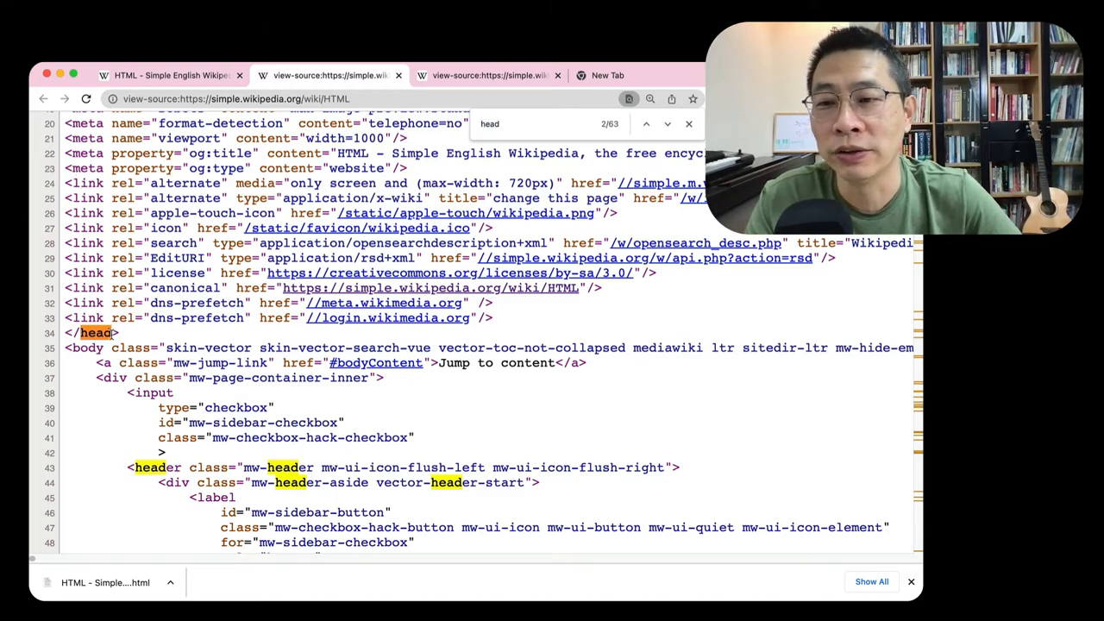
mouse_move(118, 333)
left_mouse_down()
mouse_move(31, 130)
mouse_move(31, 183)
left_mouse_up()
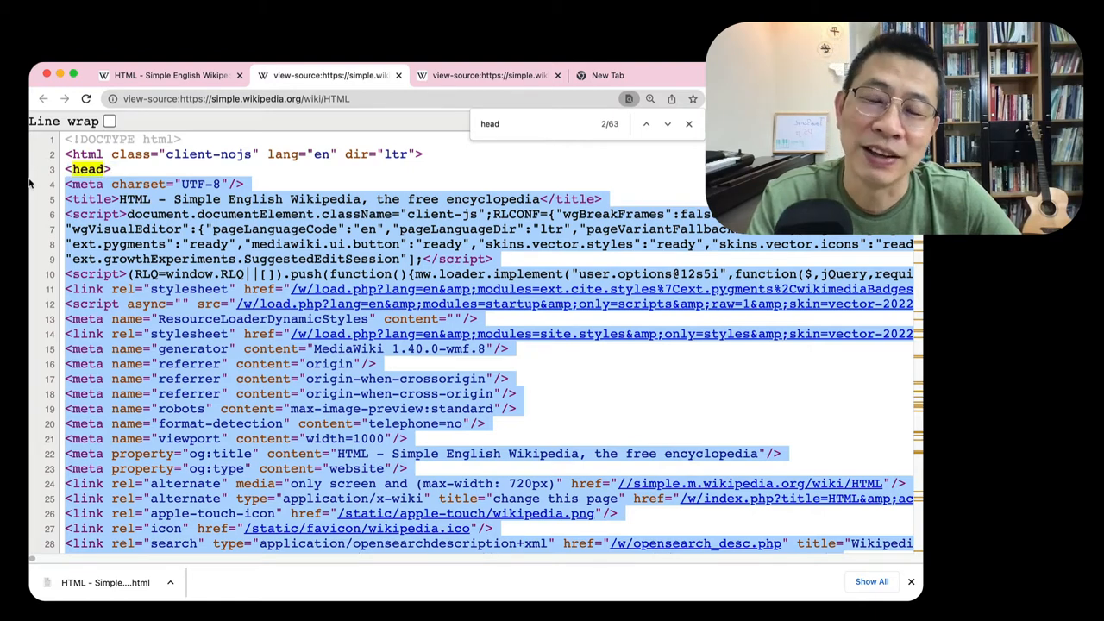
left_click(103, 184)
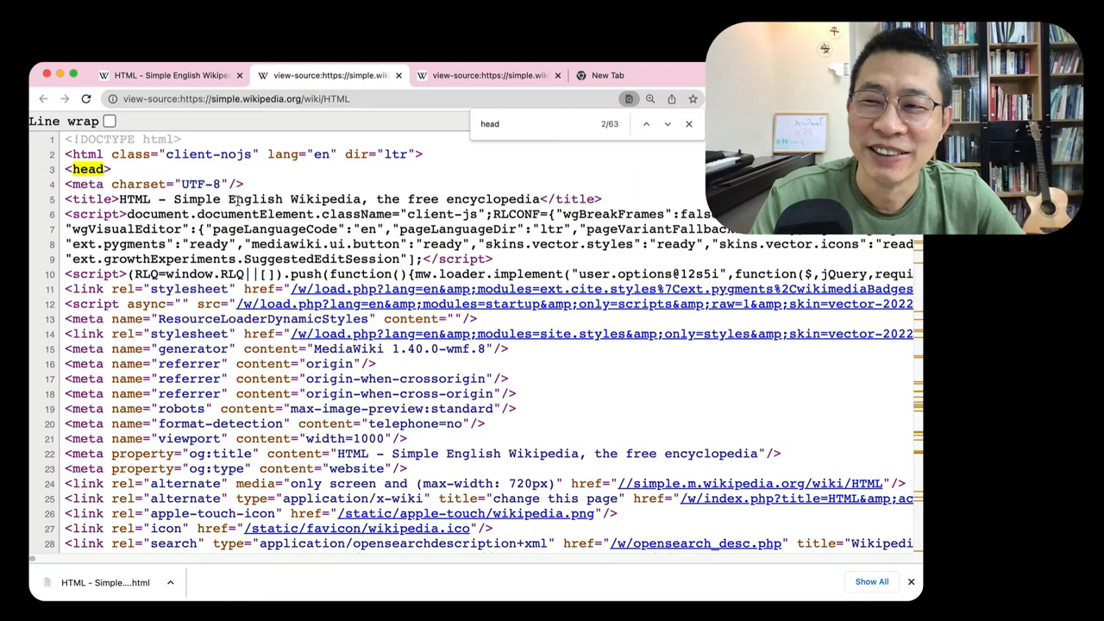
left_click_drag(103, 184, 144, 182)
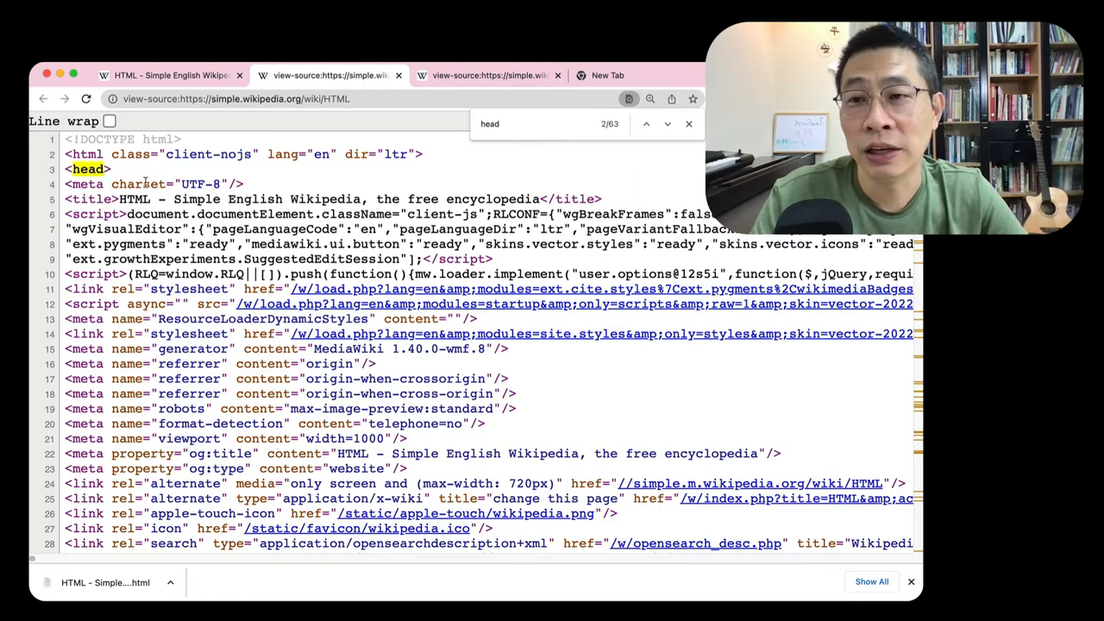
triple_click(155, 184)
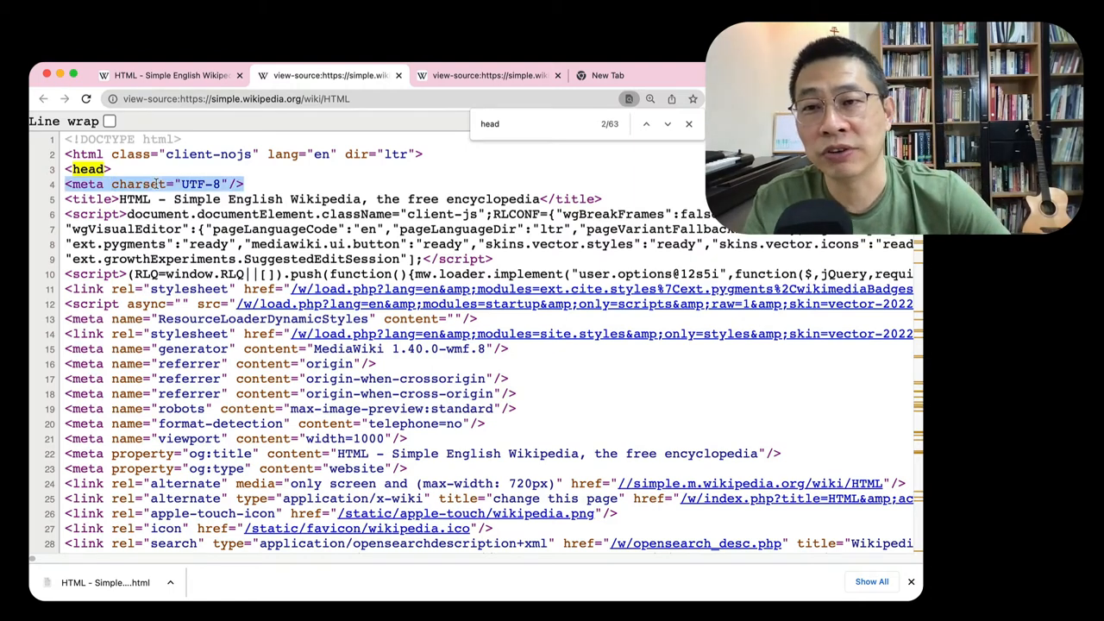
left_click(191, 185)
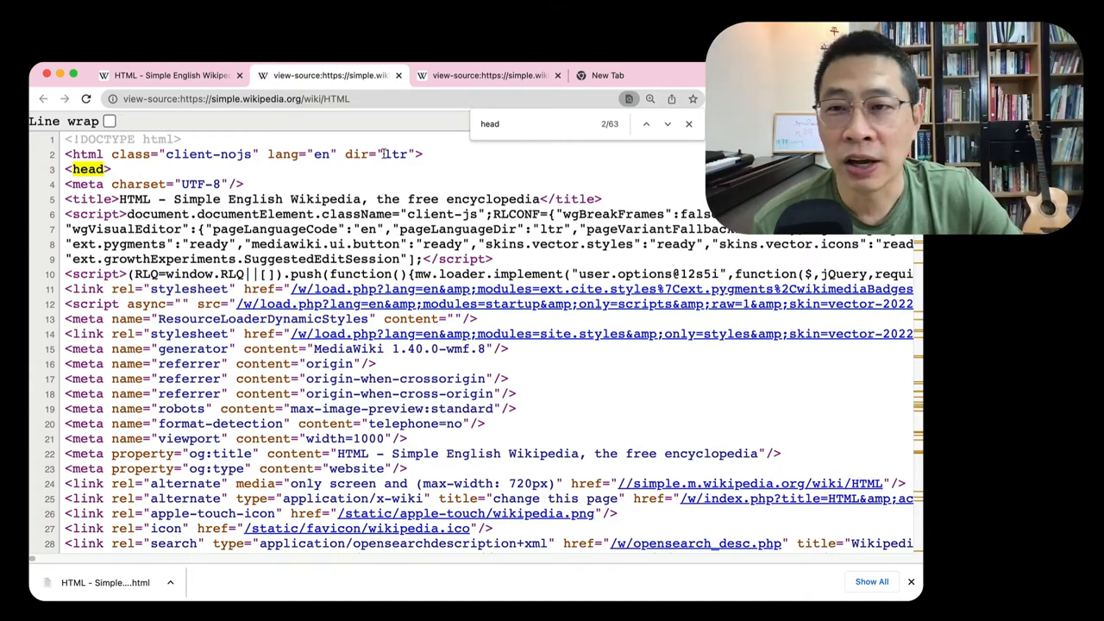
left_click_drag(66, 214, 138, 213)
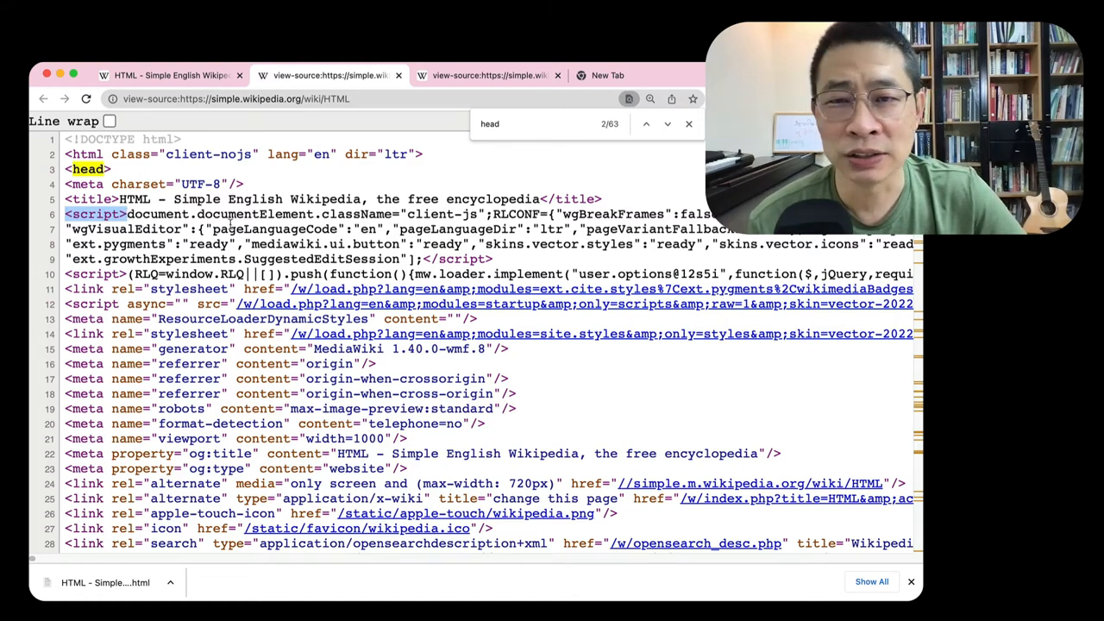
left_click(130, 214)
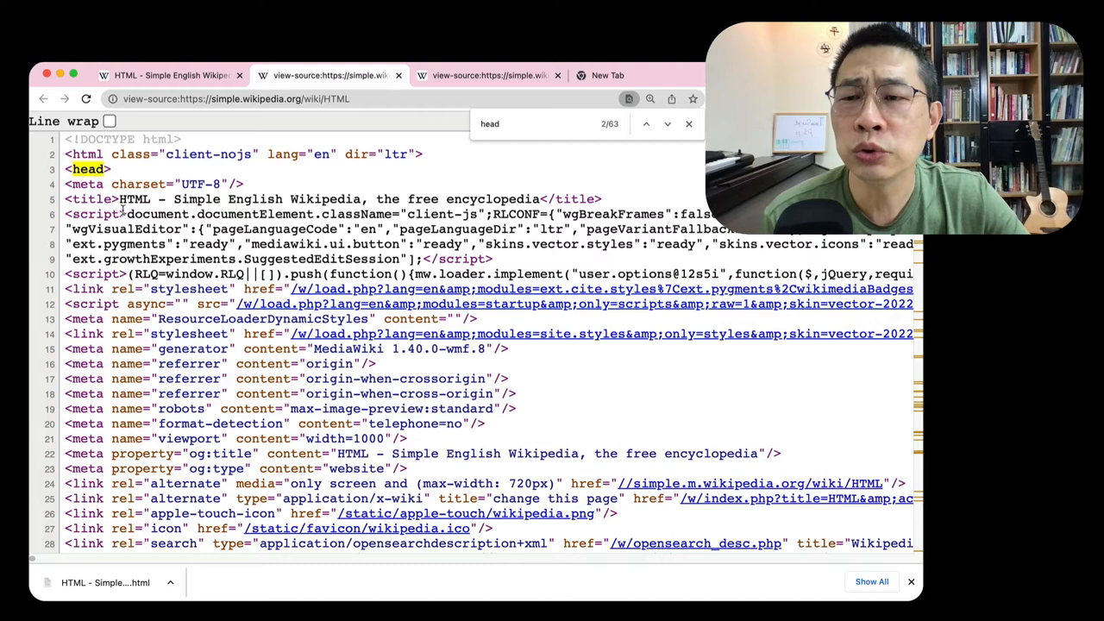
left_click_drag(126, 214, 422, 259)
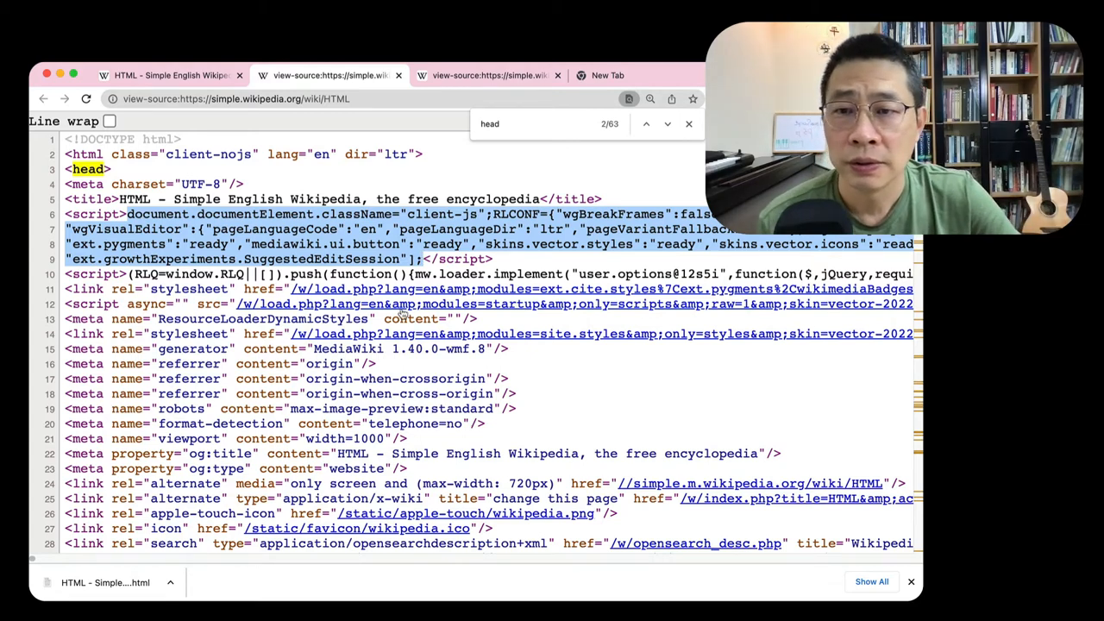
left_click_drag(128, 273, 30, 217)
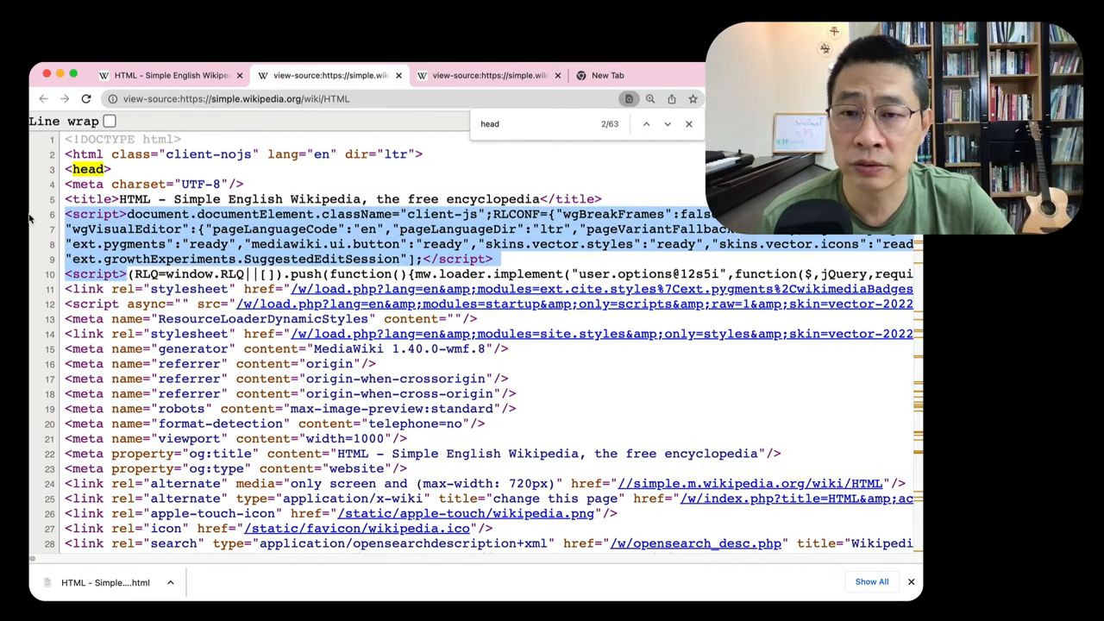
double_click(91, 289)
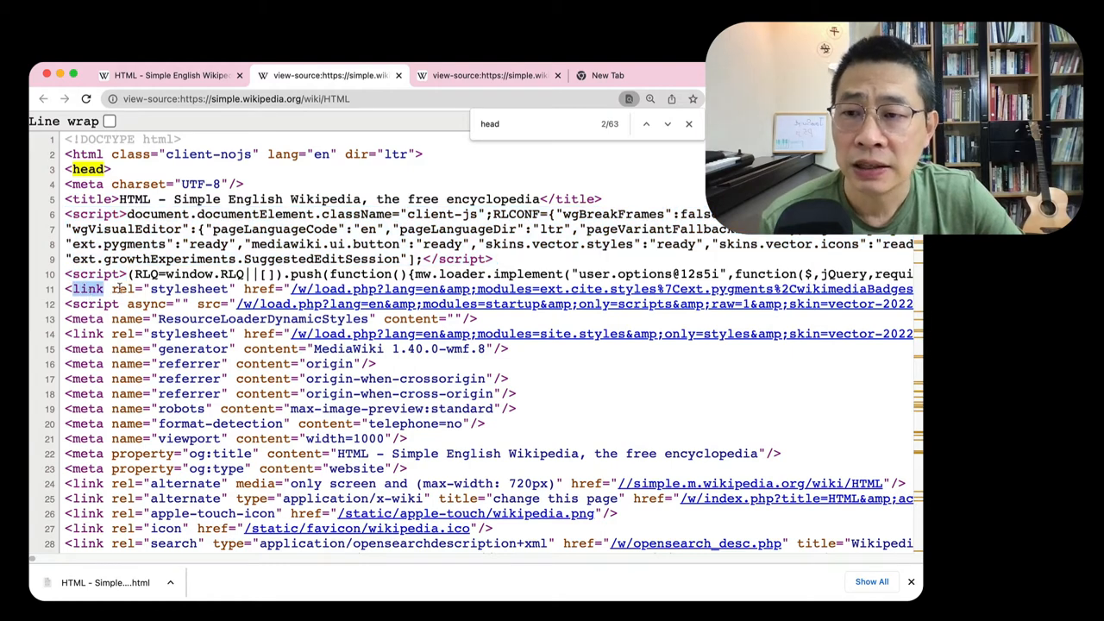
left_click(122, 288)
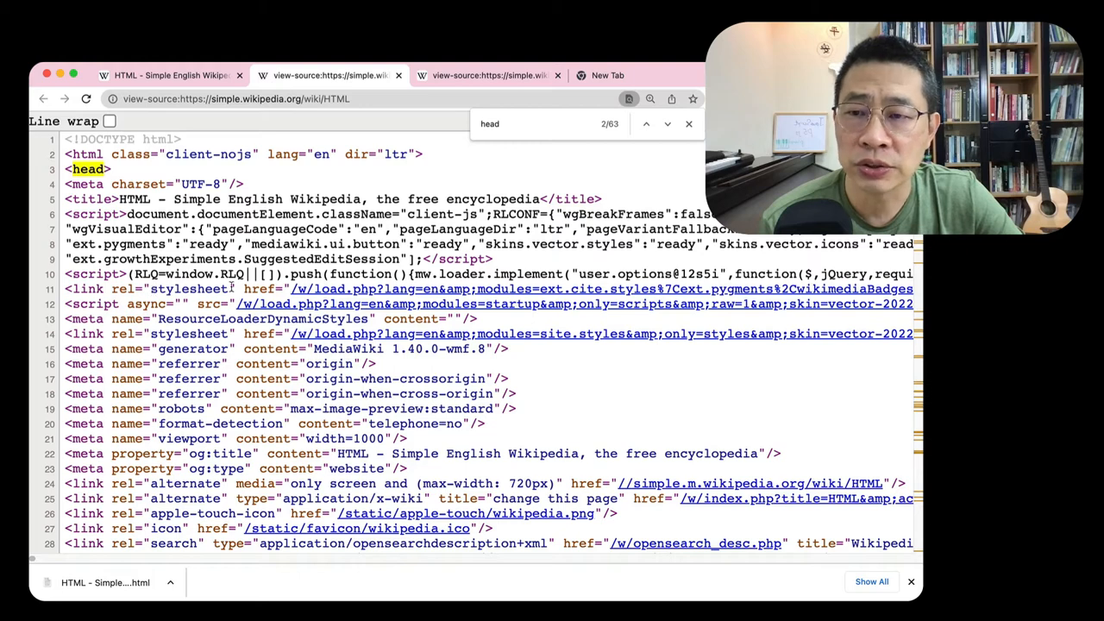
double_click(203, 289)
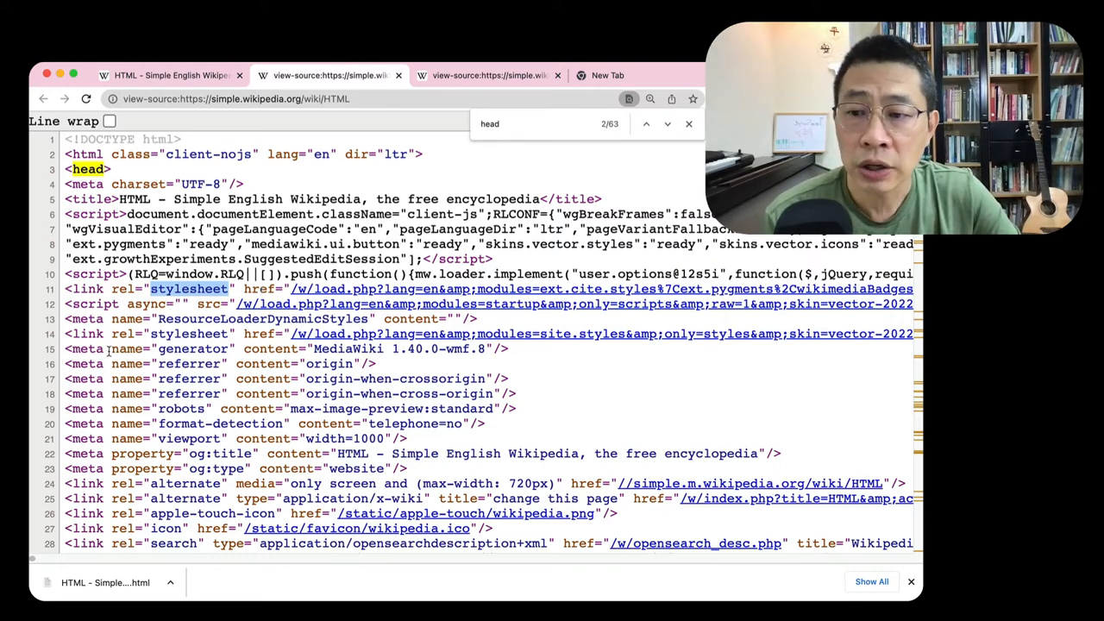
scroll(109, 349, "down", 3)
scroll(109, 348, "down", 3)
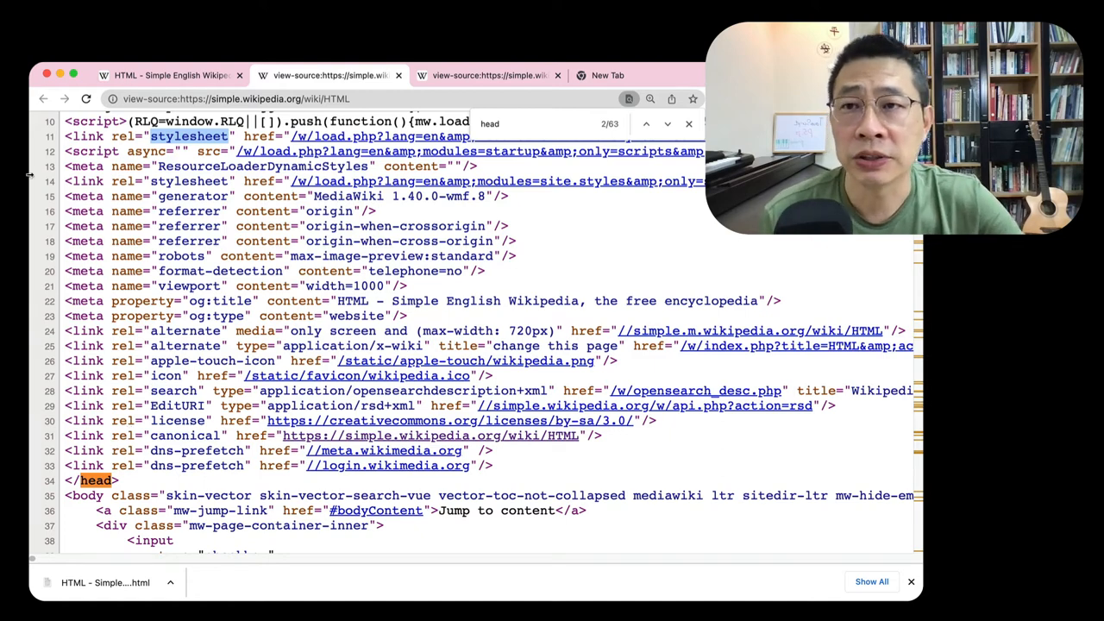
Follow links from the HTML article through World Wide Web Consortium to the Tim Berners-Lee article.
left_click(120, 76)
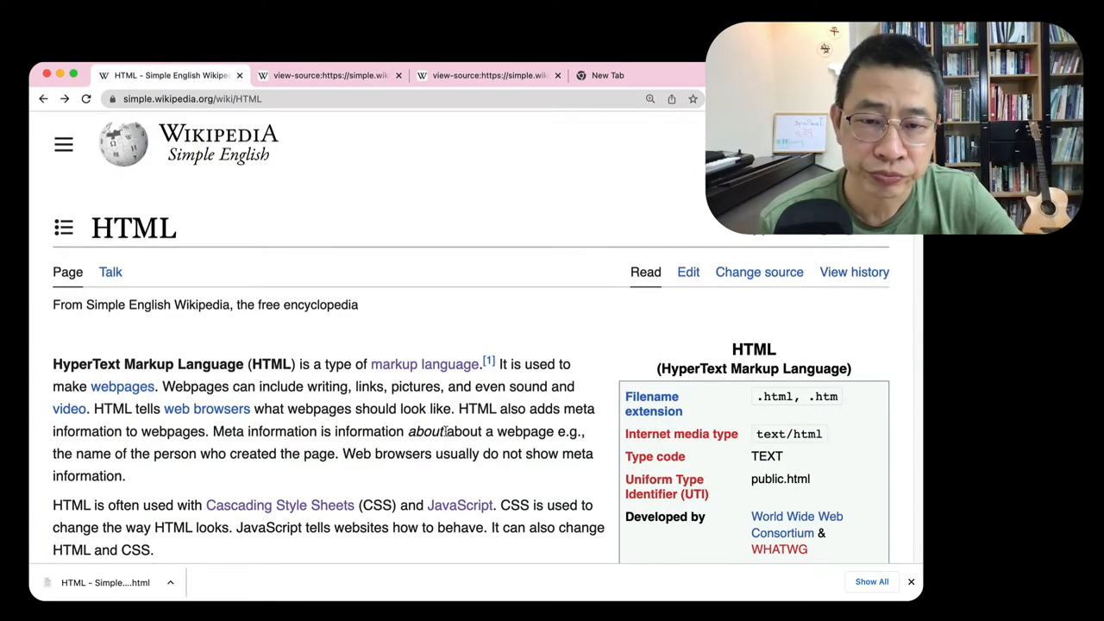
scroll(446, 438, "down", 5)
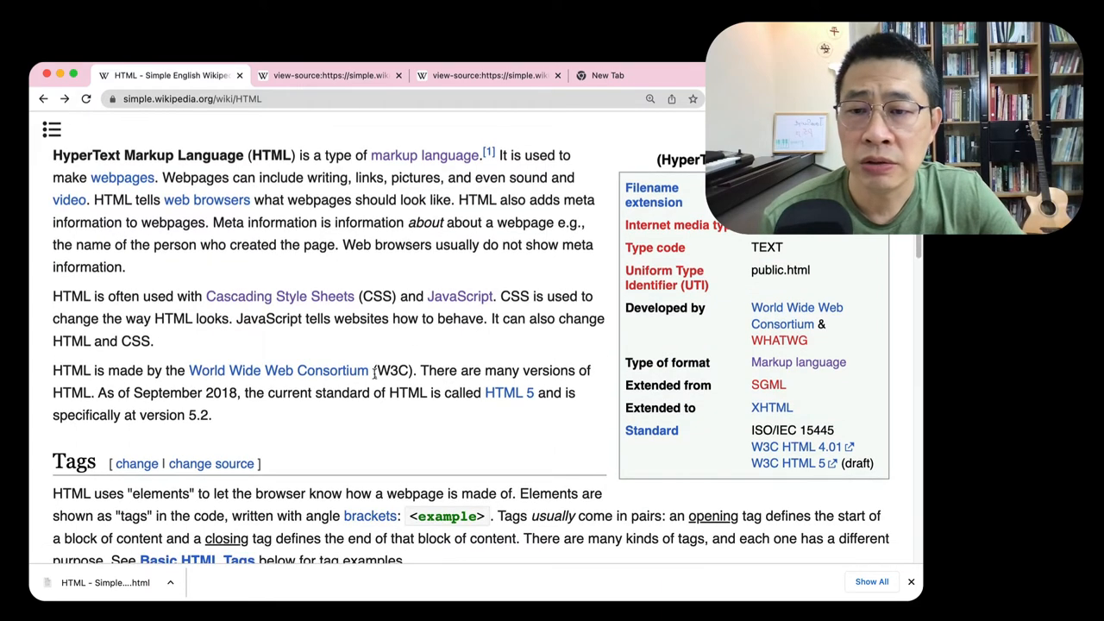
left_click(326, 371)
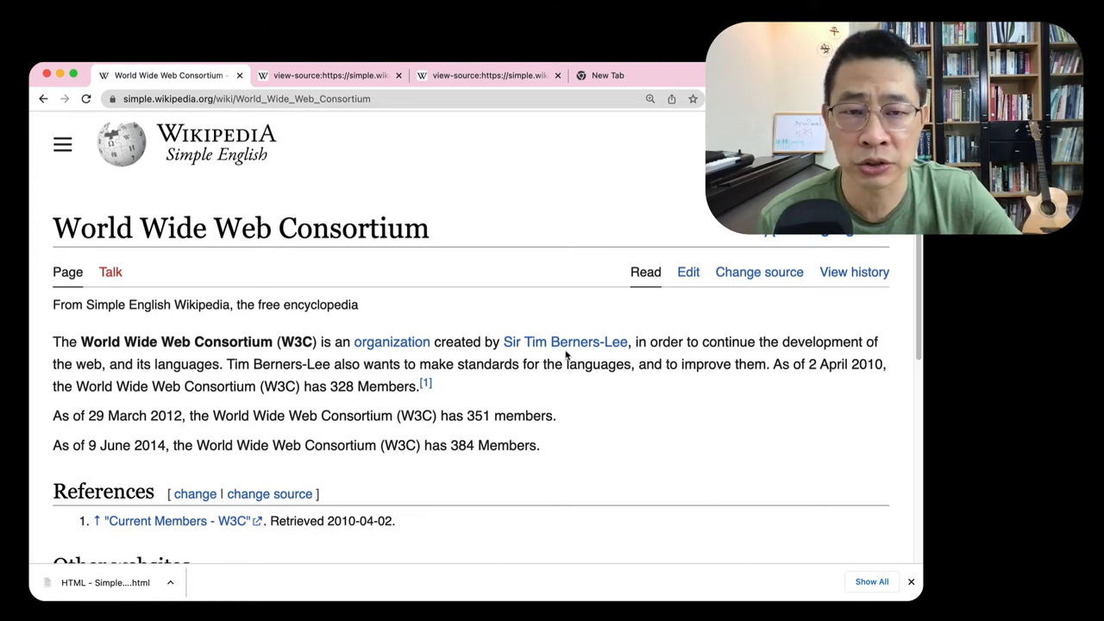
mouse_move(565, 342)
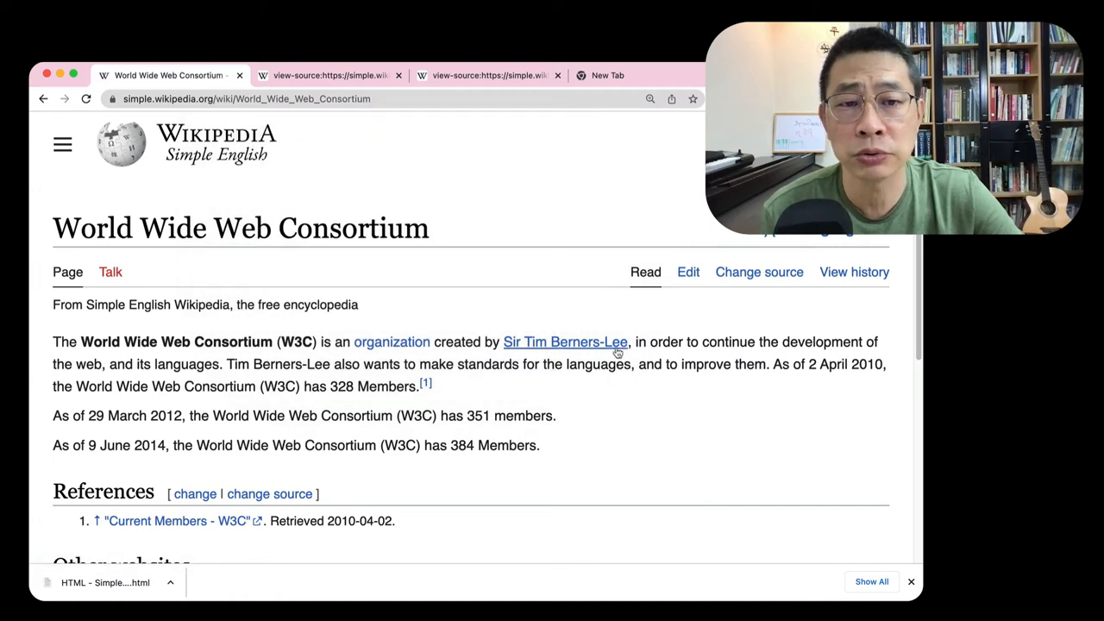
left_click(614, 342)
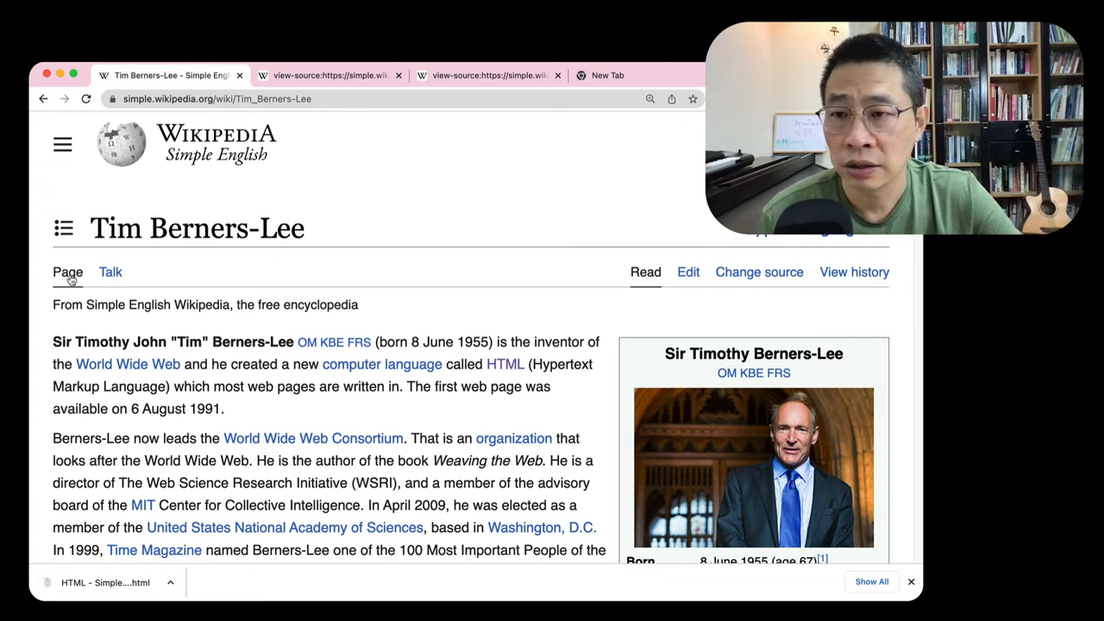
Open the Talk page for the Tim Berners-Lee article.
left_click(112, 272)
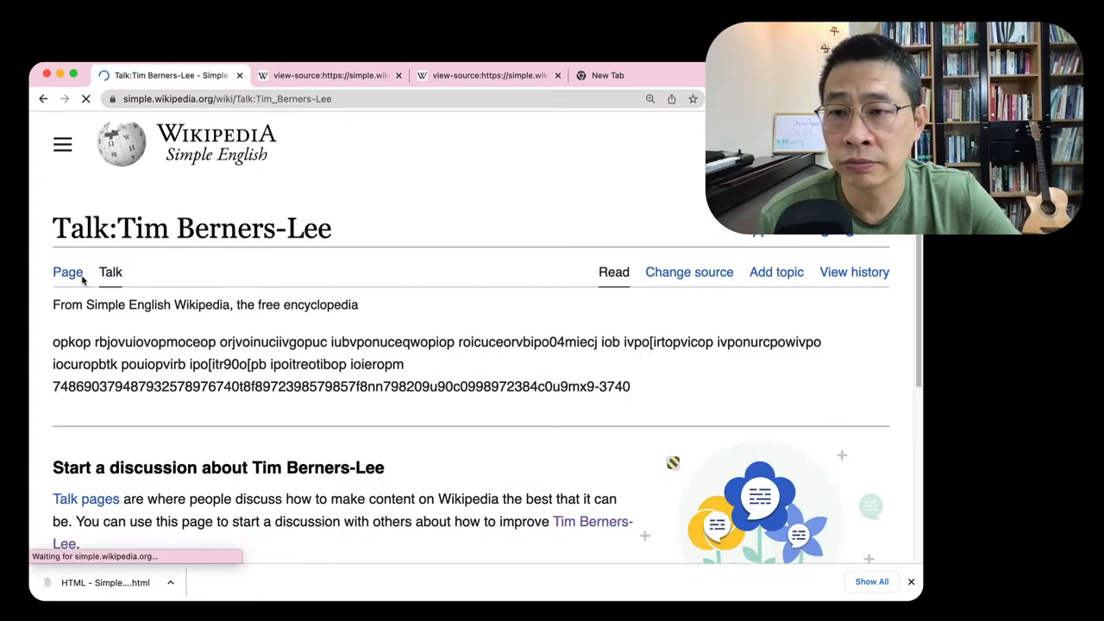
left_click(68, 273)
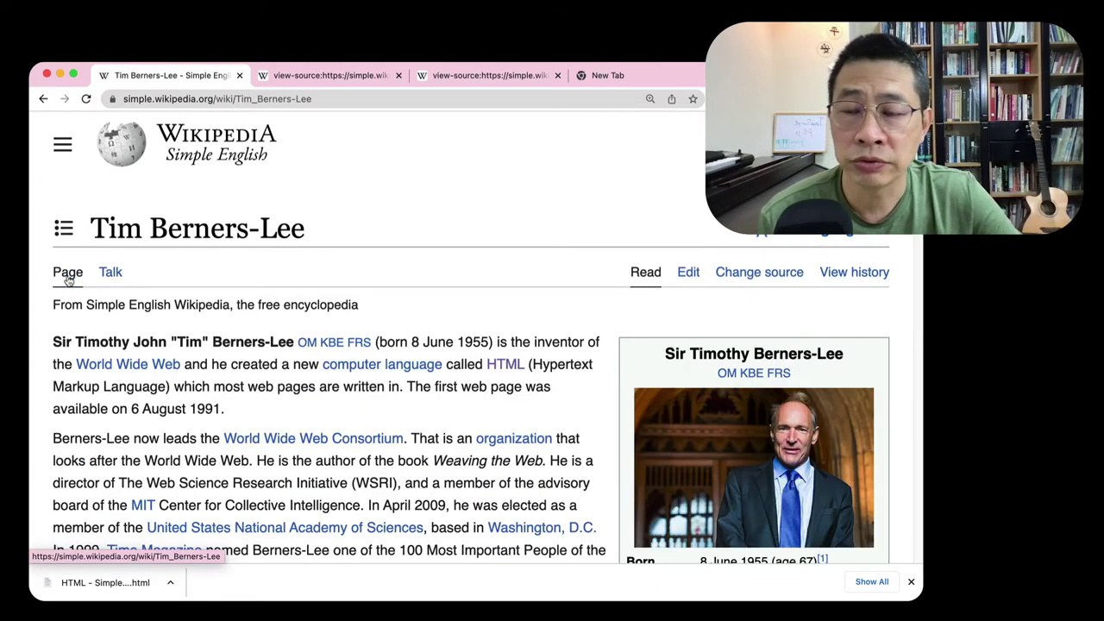
left_click(111, 274)
Return from the Talk page to the Tim Berners-Lee article via the Page tab.
left_click(67, 272)
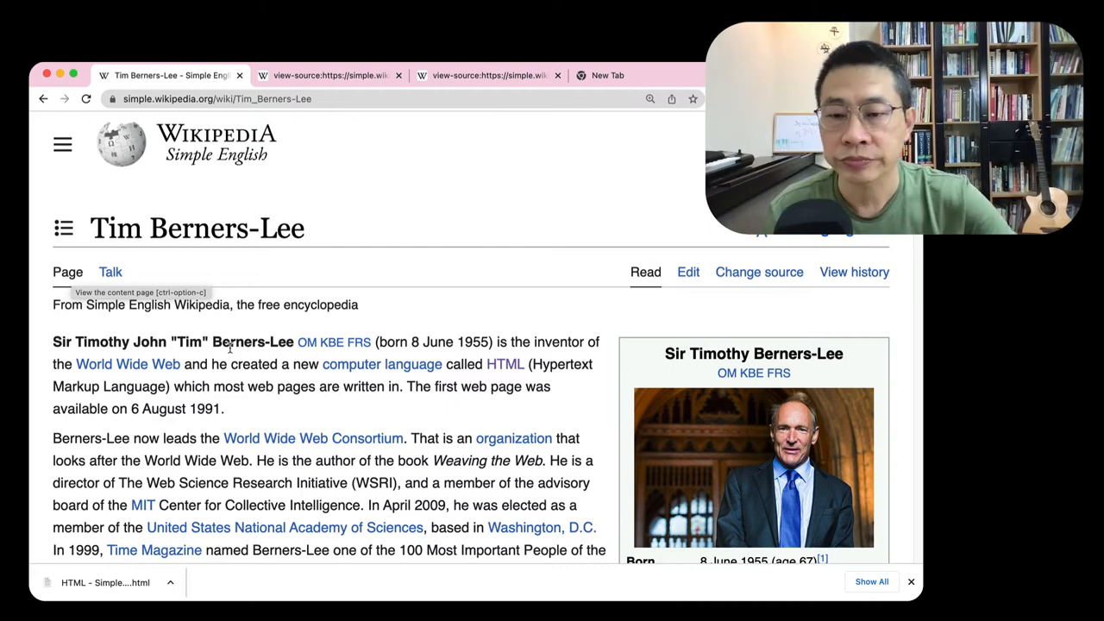
Check where the head section ends in the HTML article's source, then show the Talk page again.
left_click(44, 98)
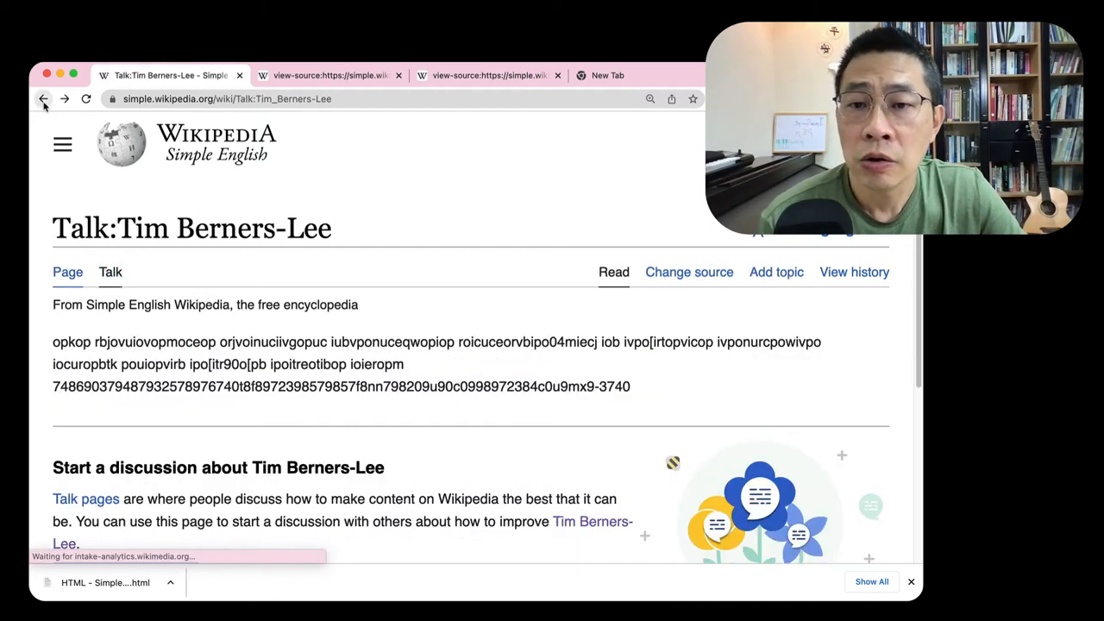
left_click(333, 75)
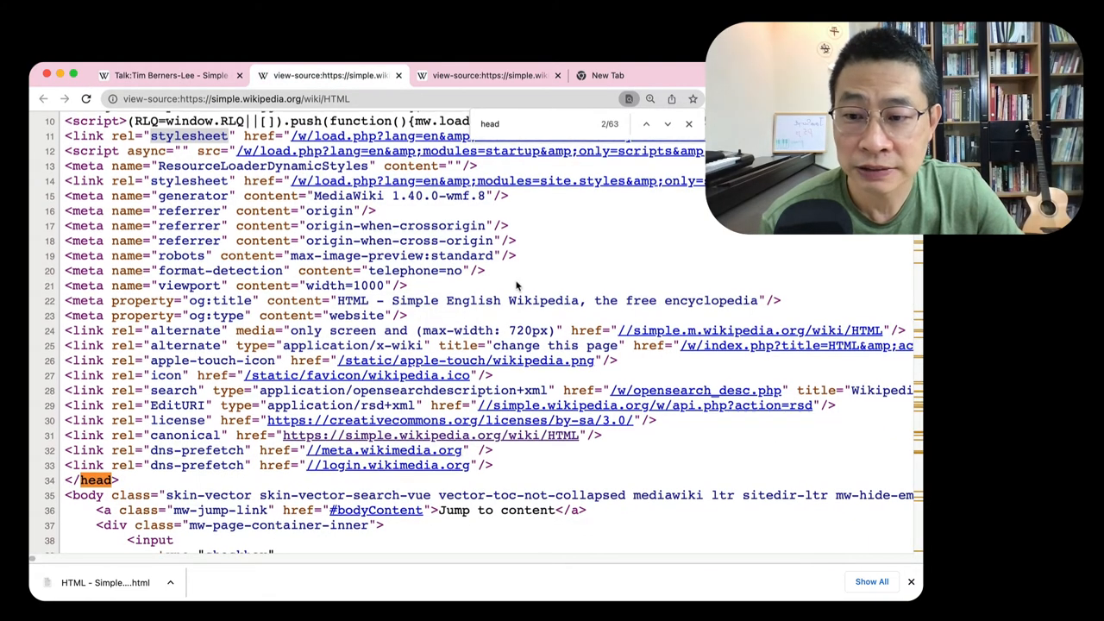
scroll(518, 285, "down", 6)
scroll(518, 285, "down", 4)
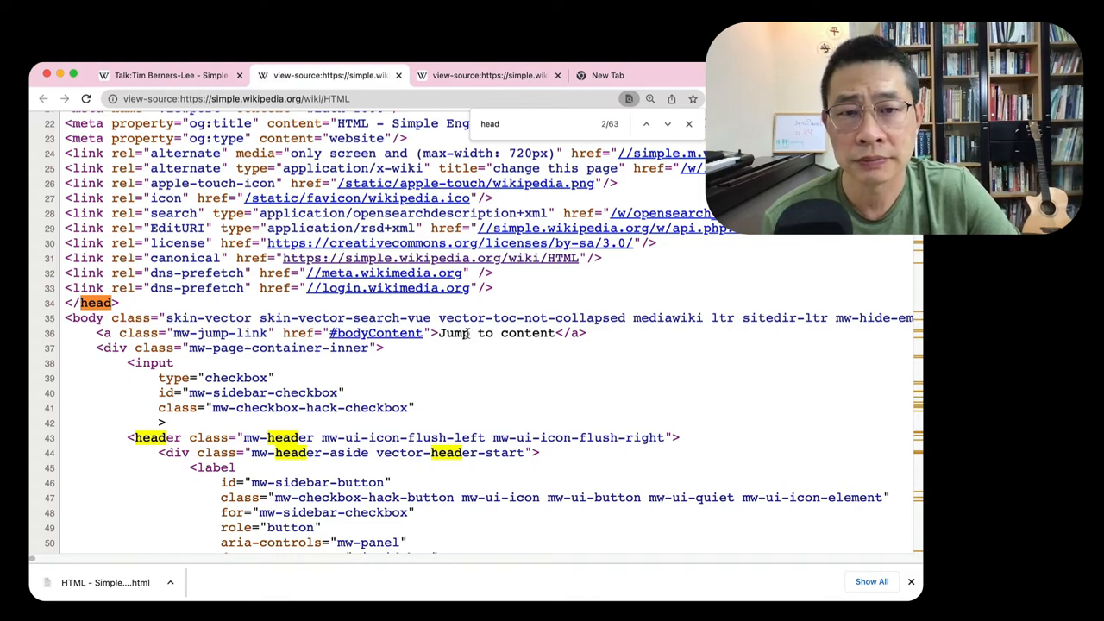
scroll(466, 333, "up", 3)
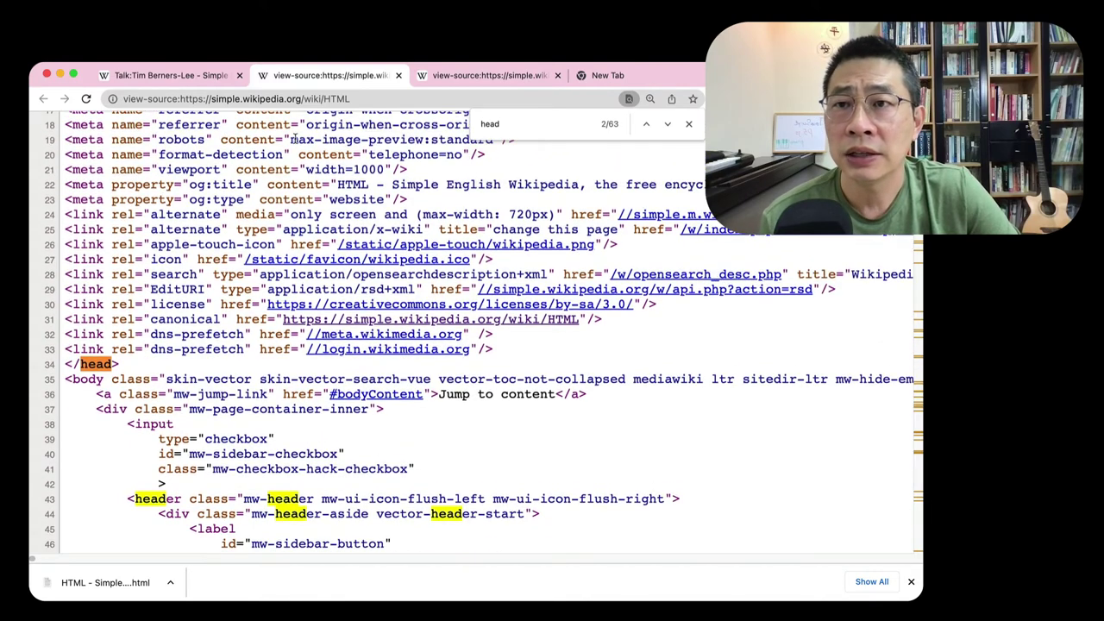
left_click(199, 77)
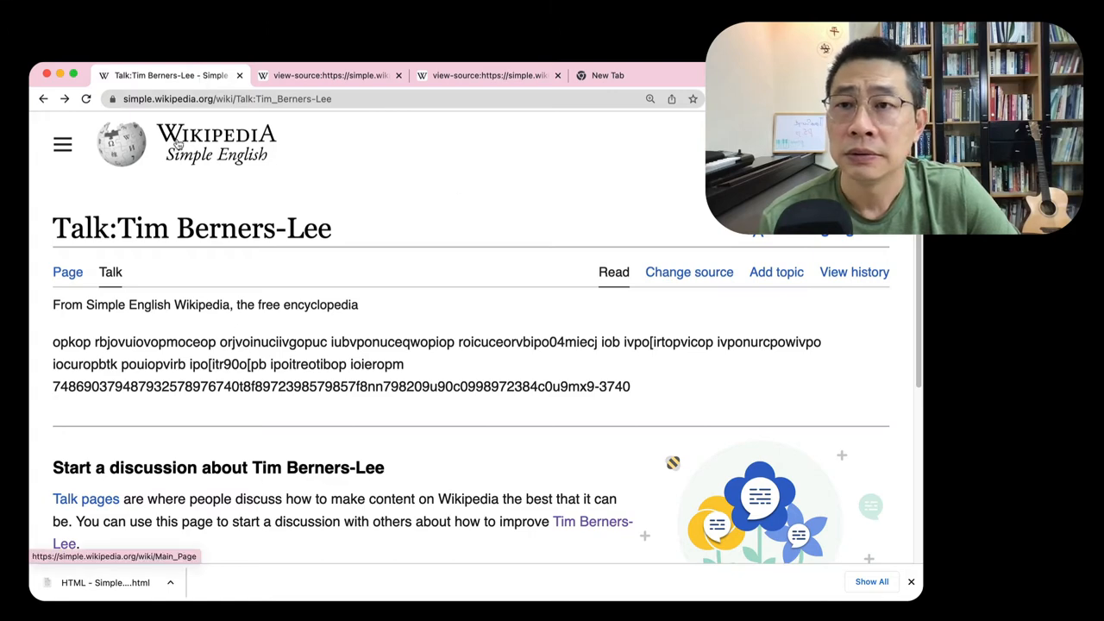
left_click(324, 76)
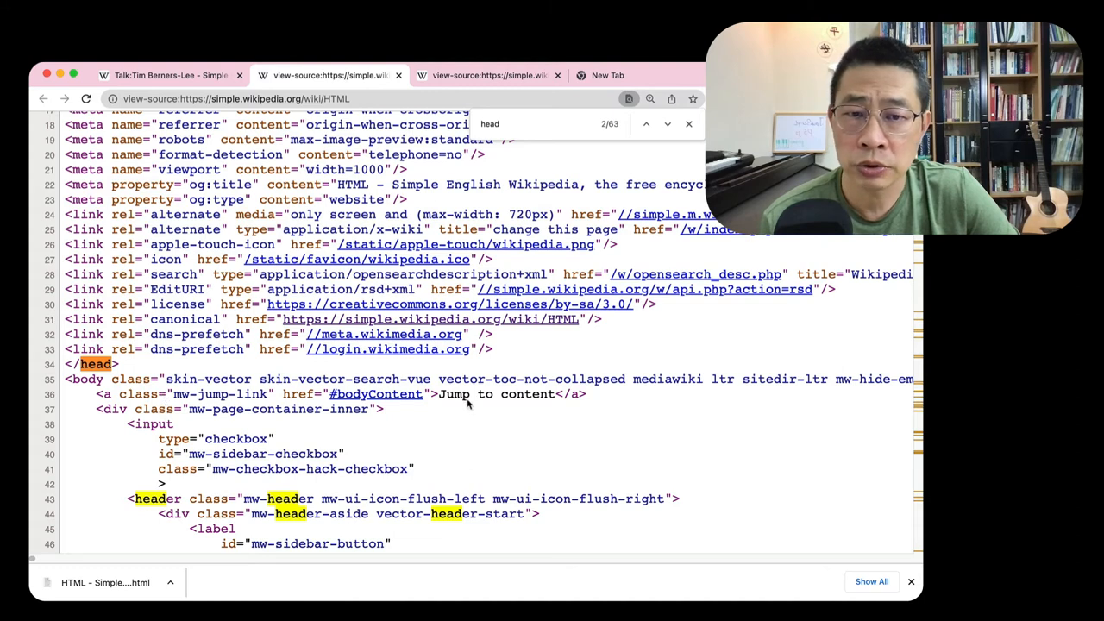
left_click(138, 76)
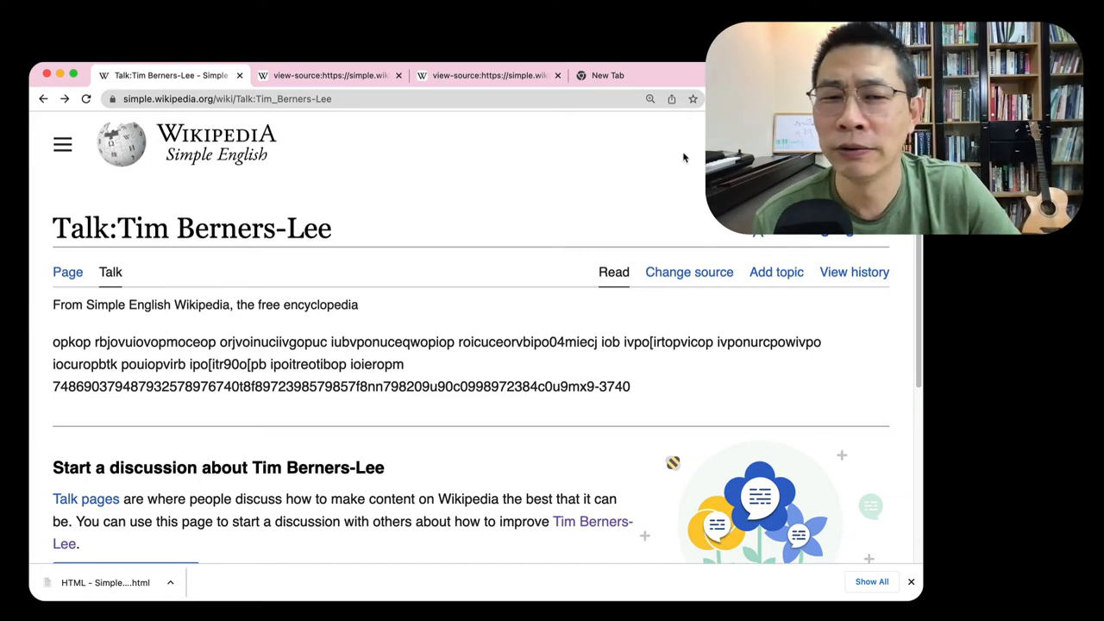
scroll(621, 229, "down", 5)
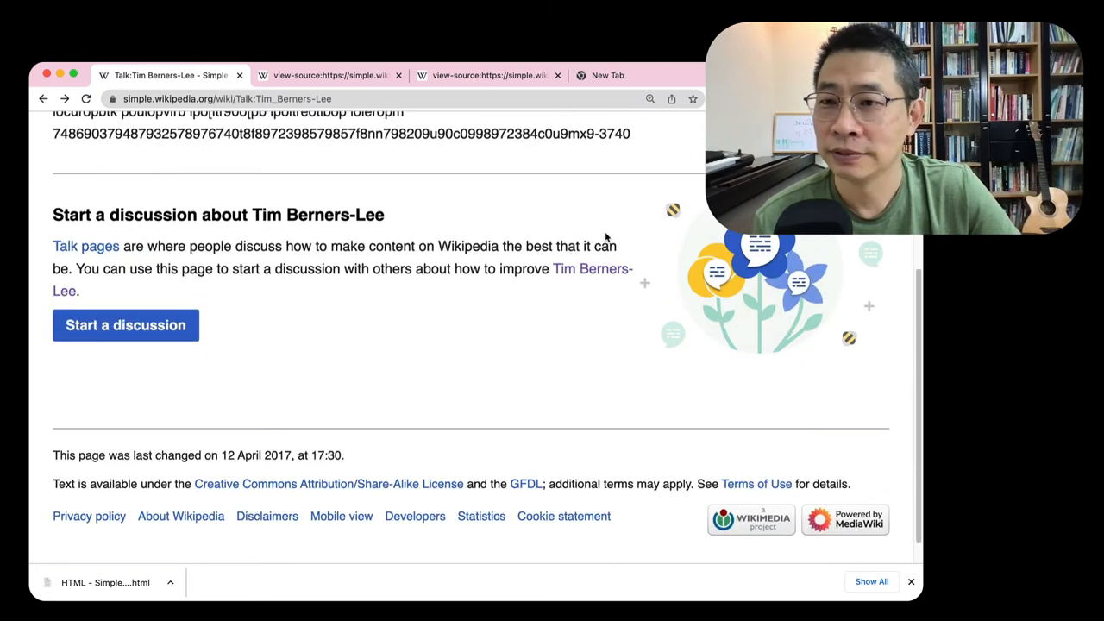
scroll(607, 236, "up", 5)
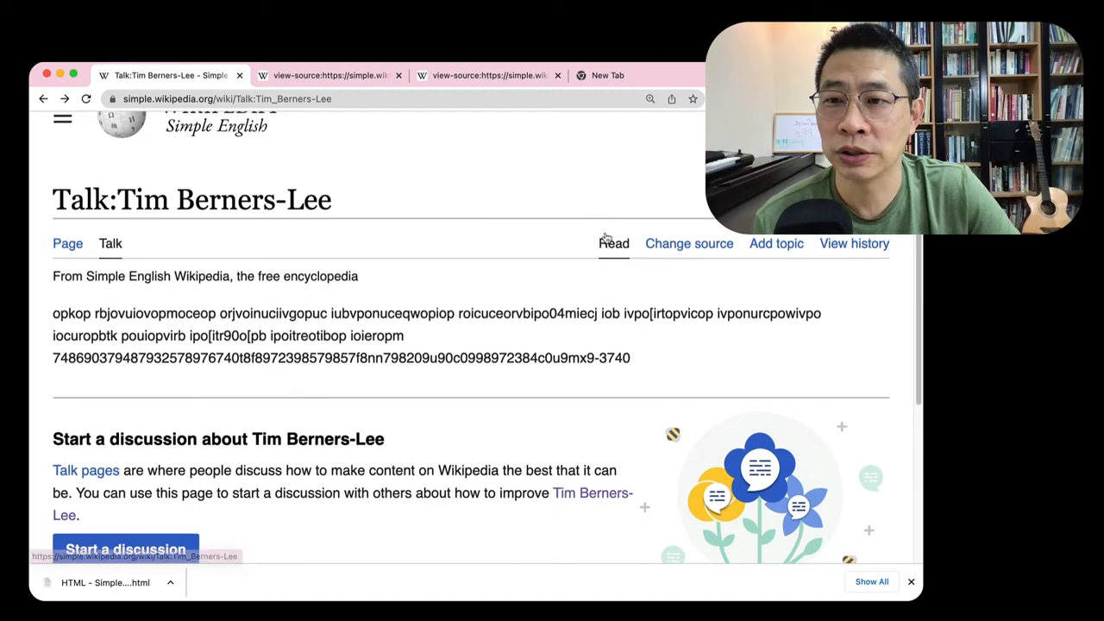
scroll(606, 235, "up", 1)
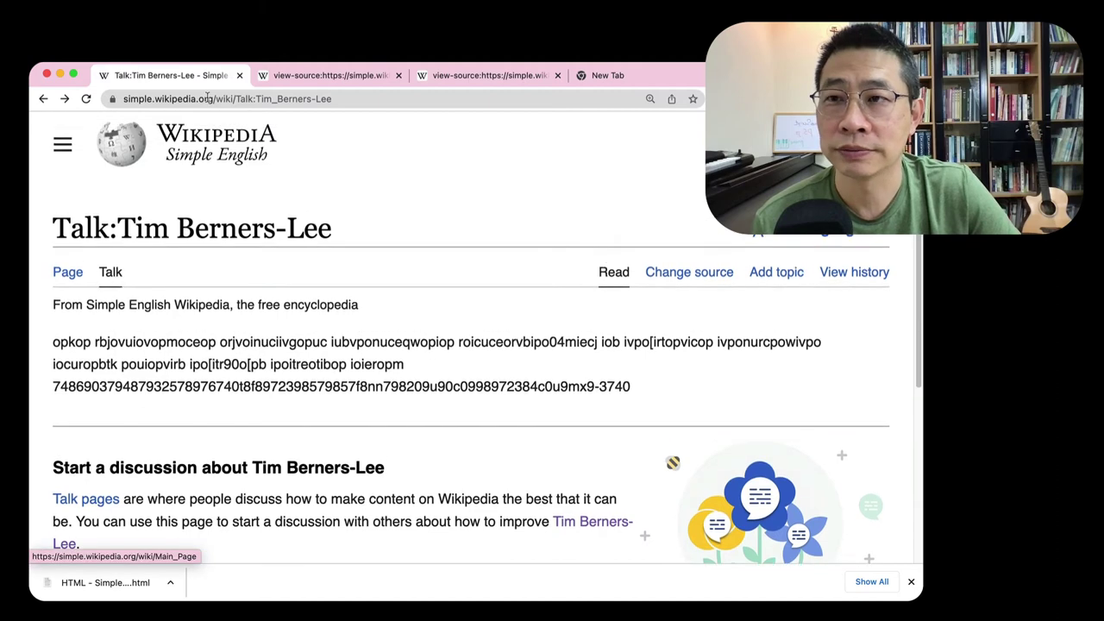
Follow the HTML link in the Tim Berners-Lee article's first paragraph, then go back to it.
left_click(45, 100)
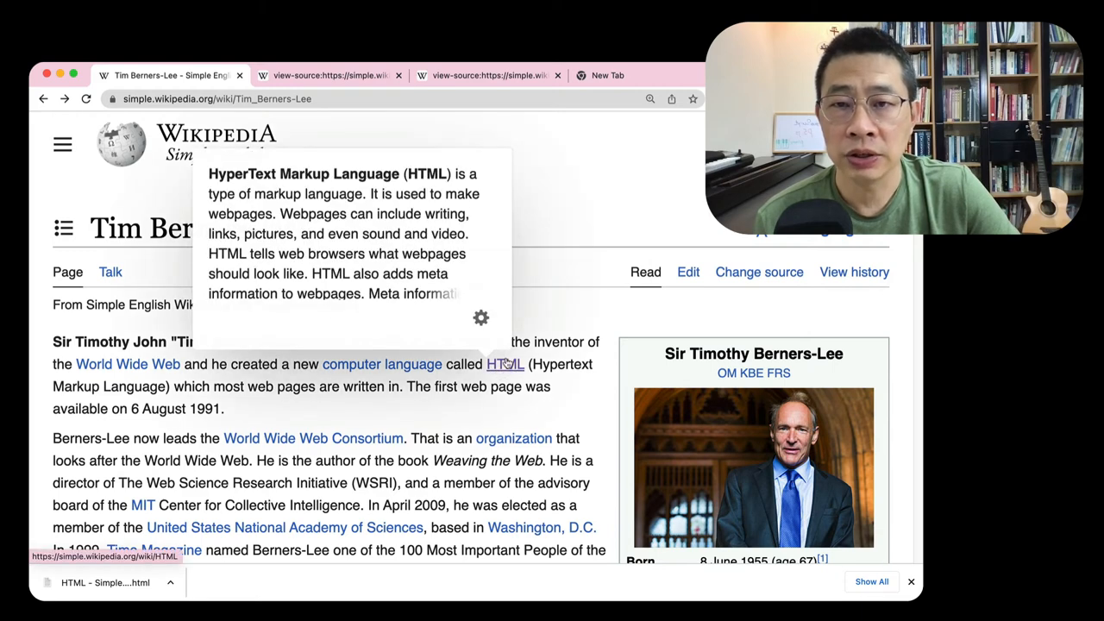
mouse_move(506, 364)
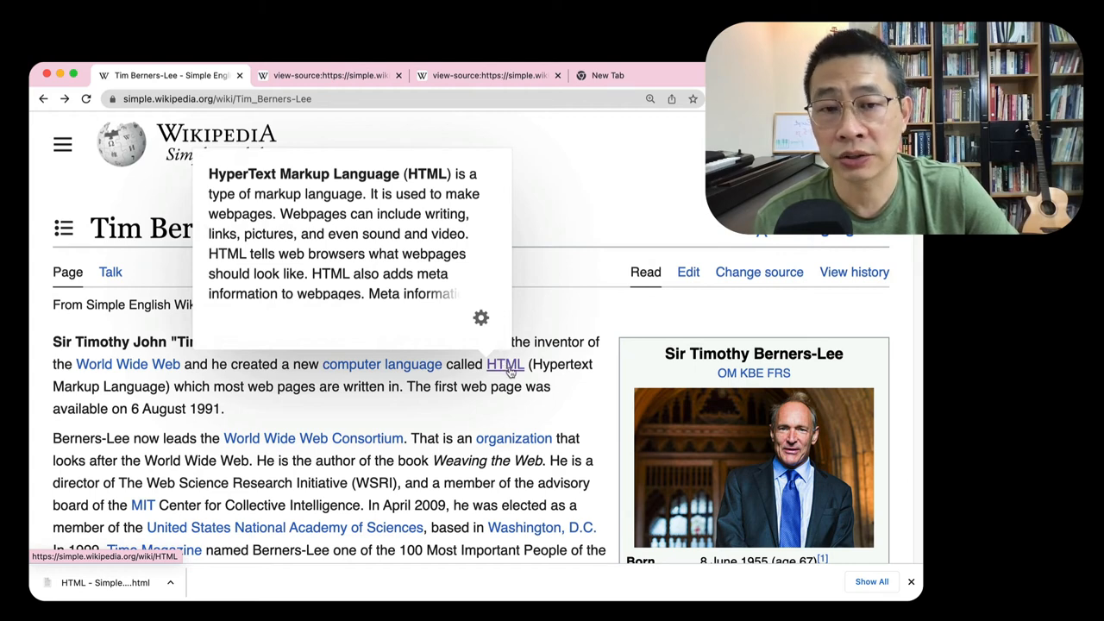
left_click(506, 364)
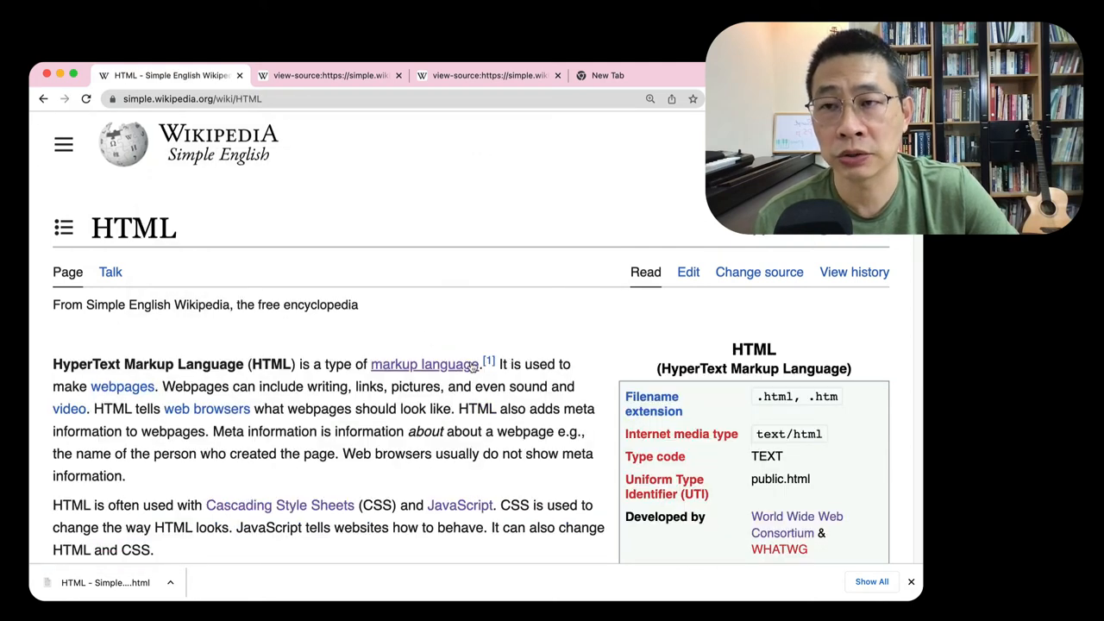
left_click(43, 99)
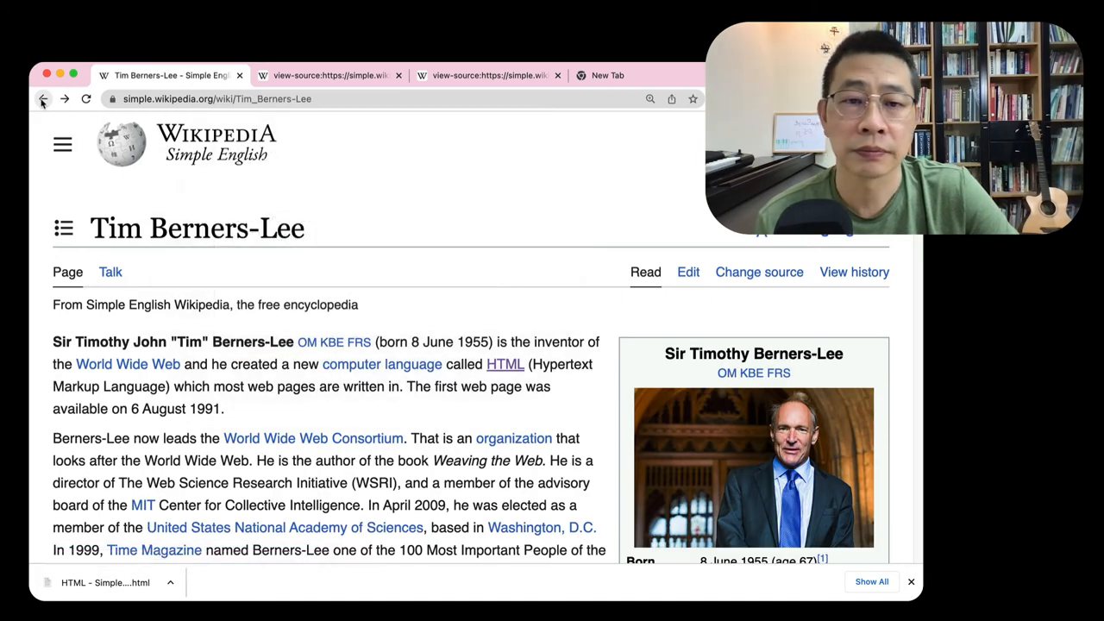
View the Tim Berners-Lee article's page source and search it for 'HTML', jumping to a match.
right_click(480, 300)
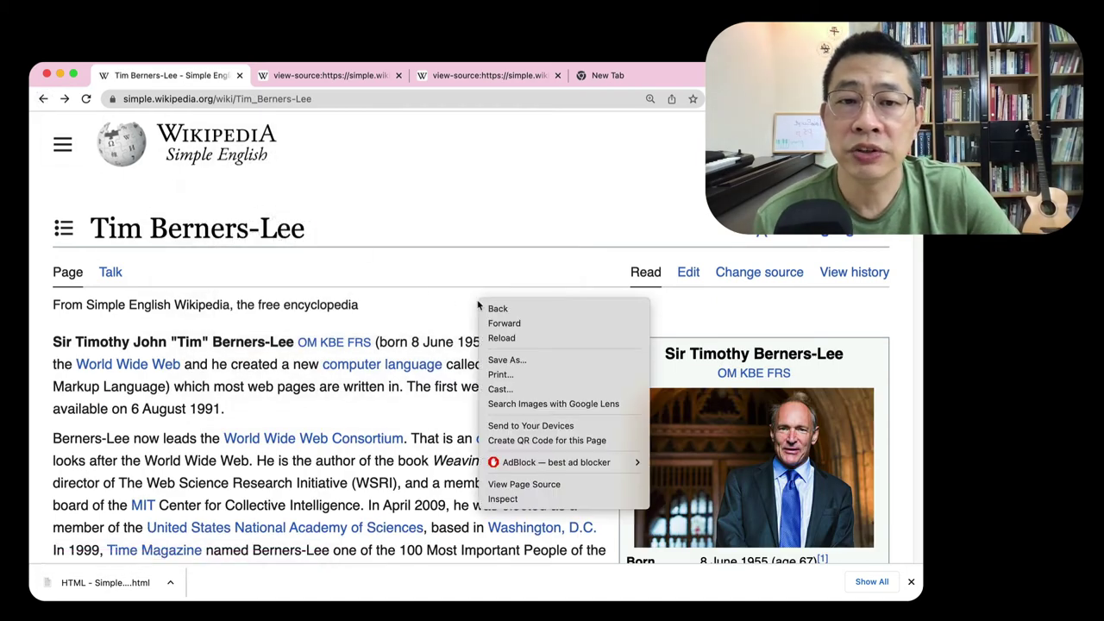
left_click(509, 485)
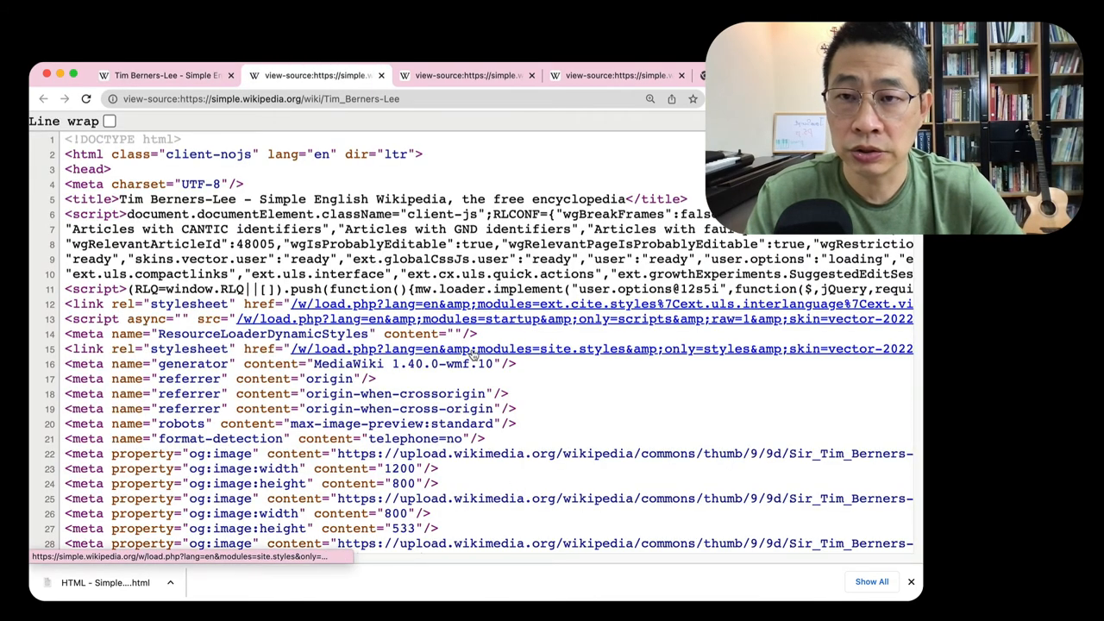
key("super+f")
type("hTML")
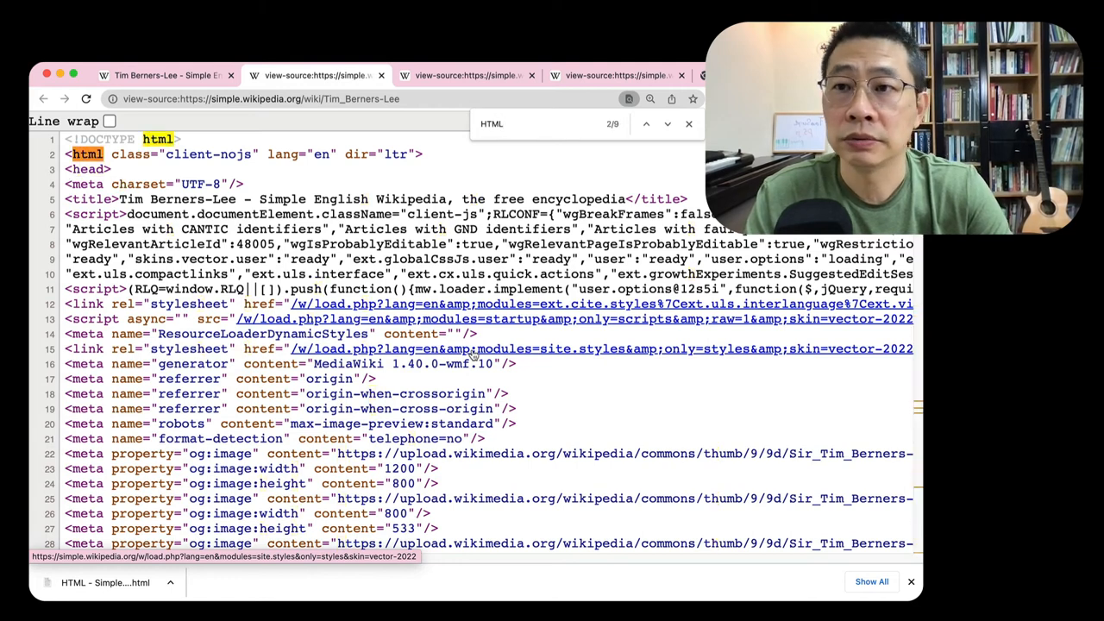
key("Return")
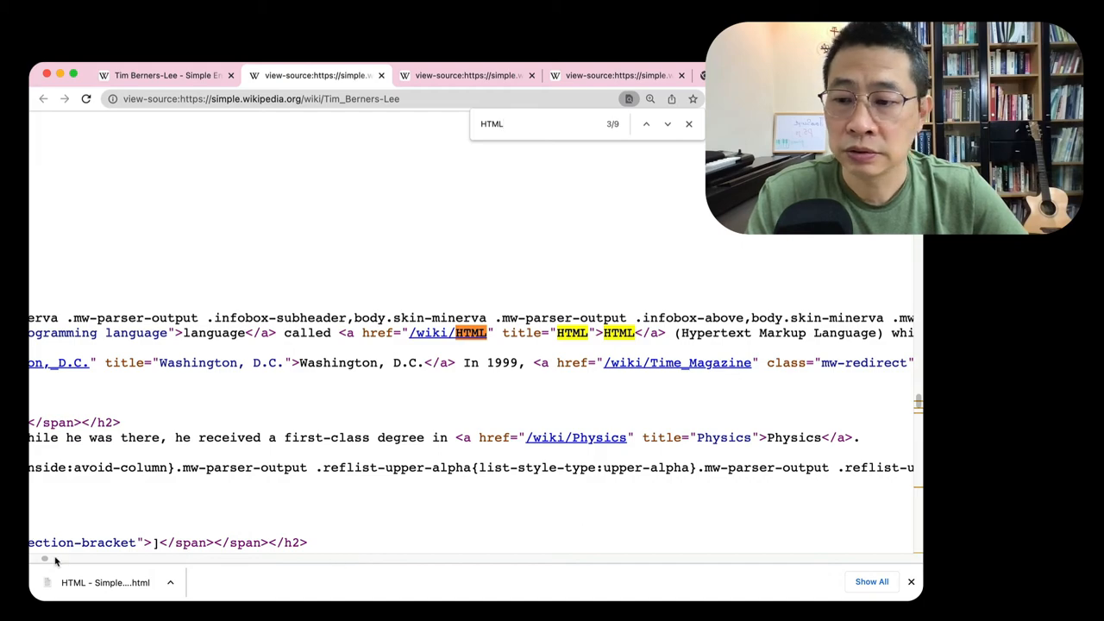
Scroll across the source, briefly checking the live article, then return to the source view.
left_click(45, 560)
left_click(43, 561)
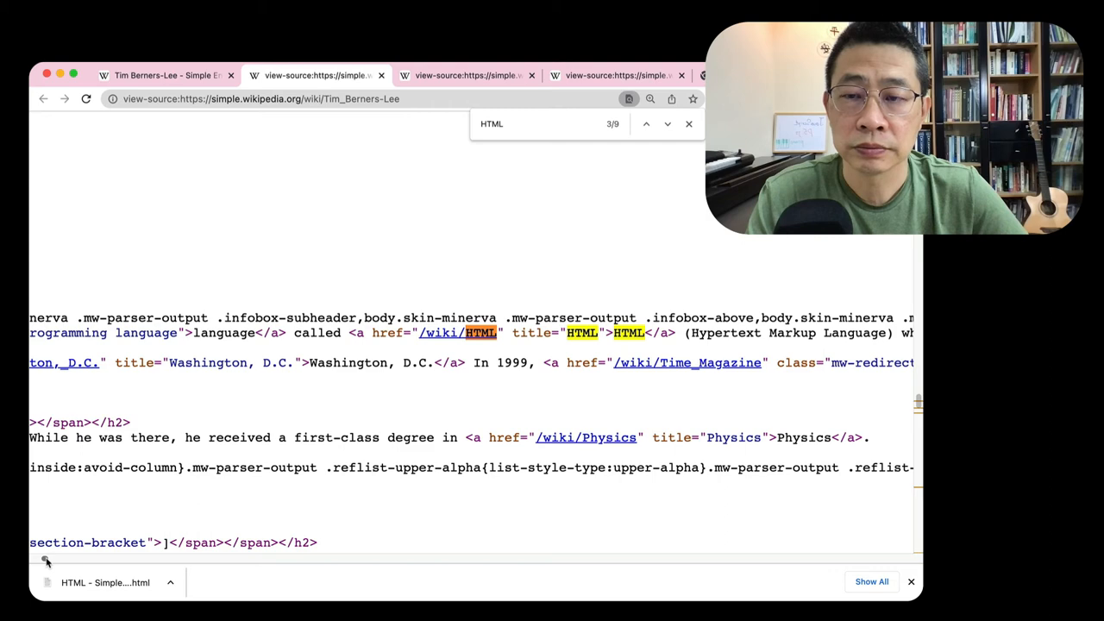
left_click(150, 75)
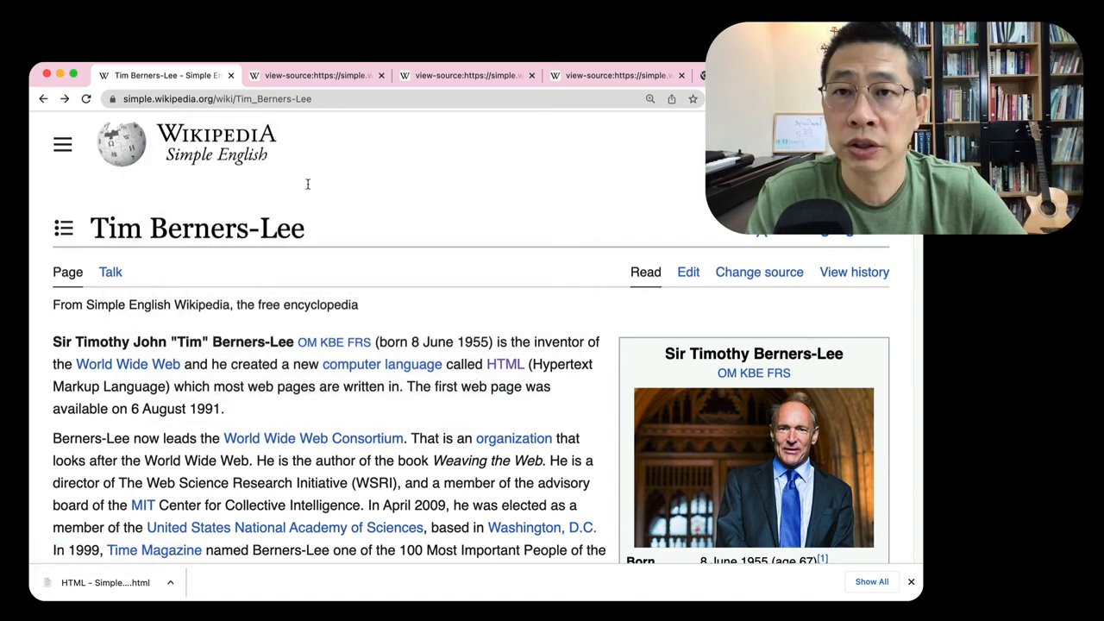
left_click(313, 76)
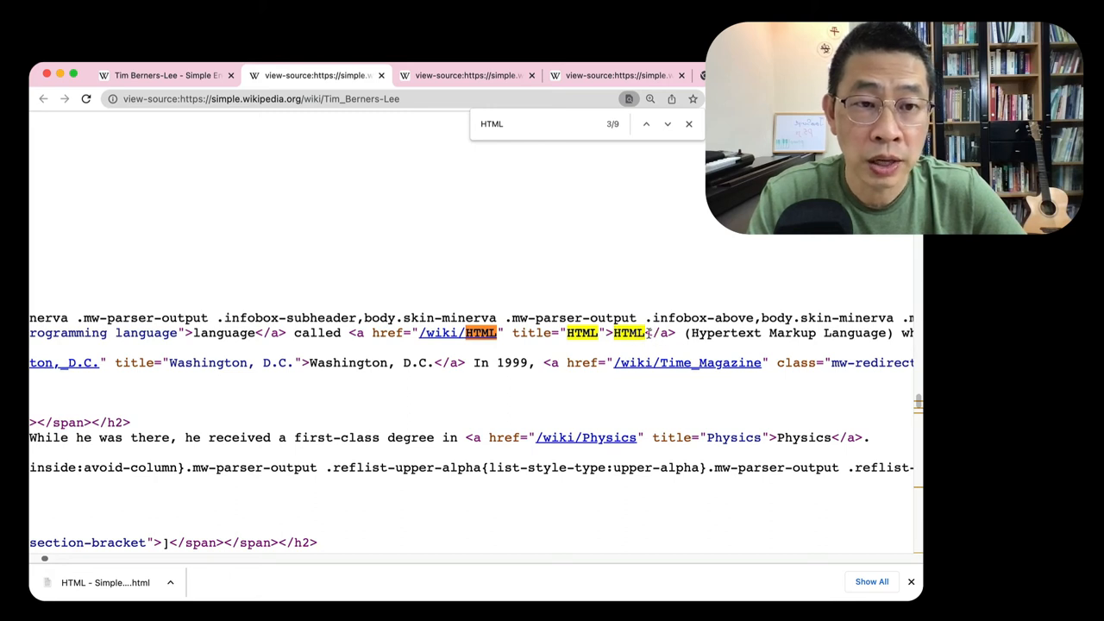
Select the full <a href="/wiki/HTML"> anchor tag, from opening tag through closing </a>.
left_click_drag(678, 333, 657, 333)
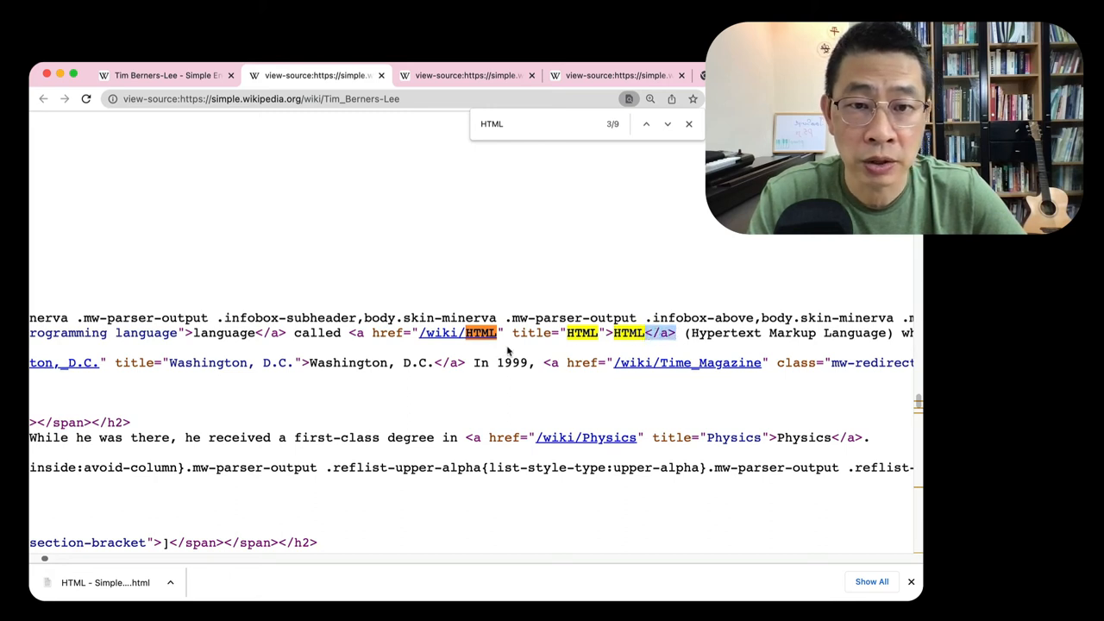
left_click_drag(347, 333, 505, 332)
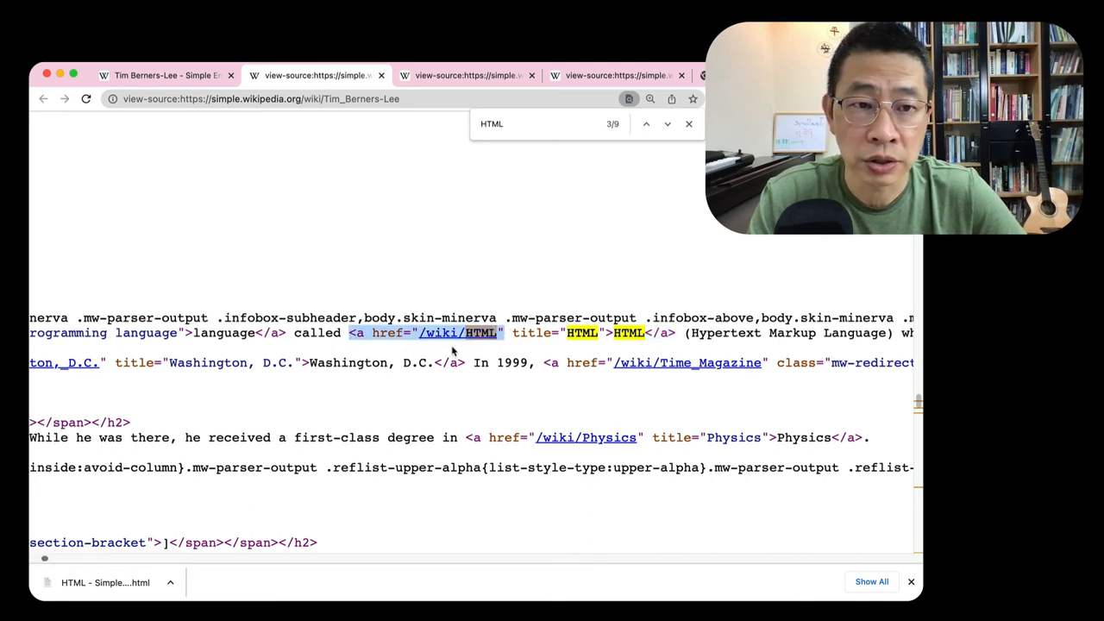
left_click_drag(613, 333, 331, 337)
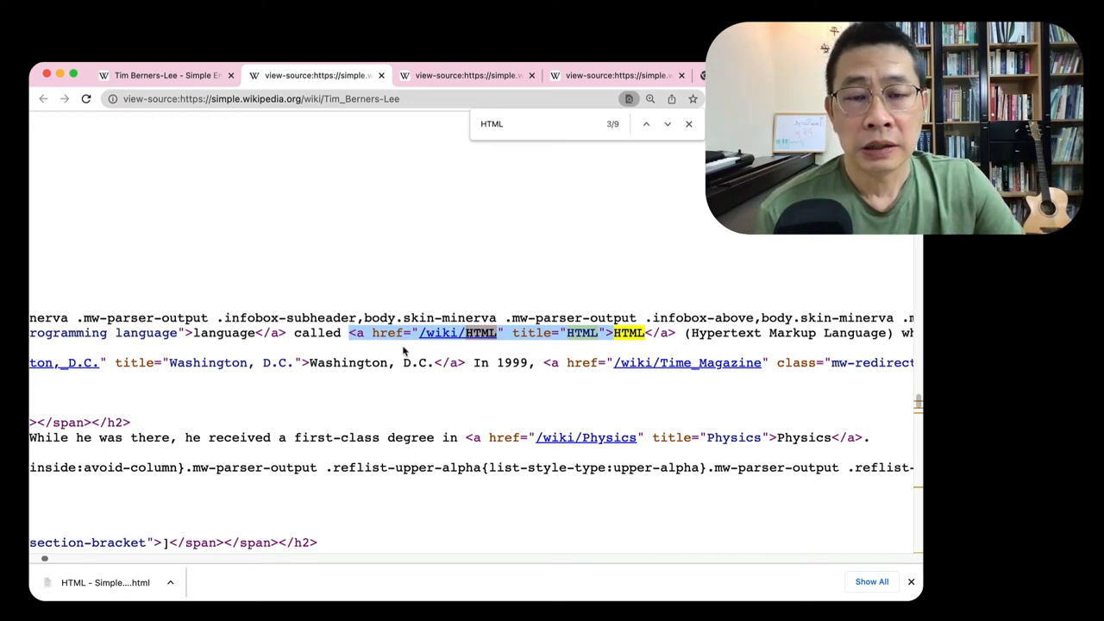
left_click(163, 75)
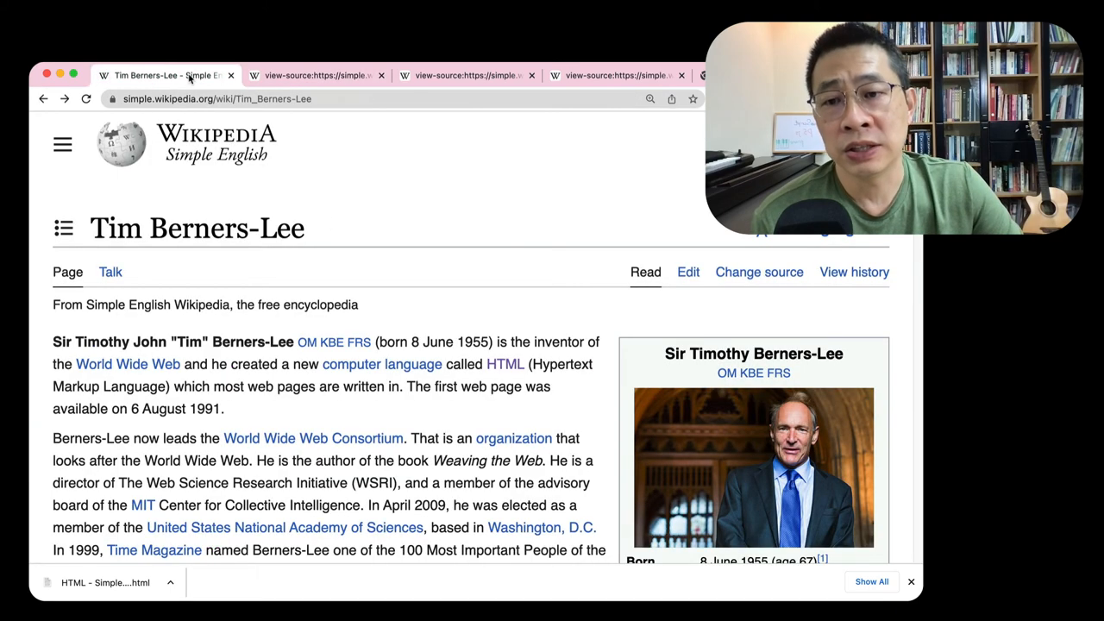